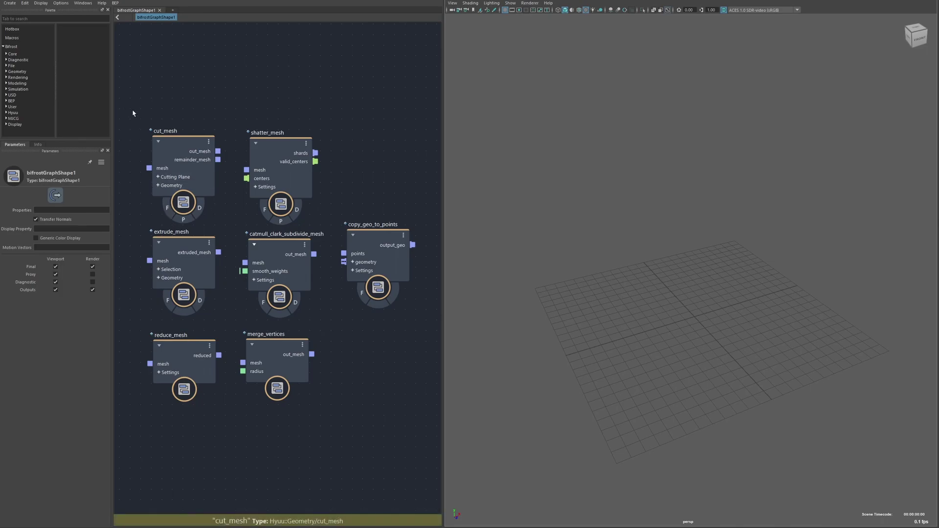
drag(126, 104, 433, 414)
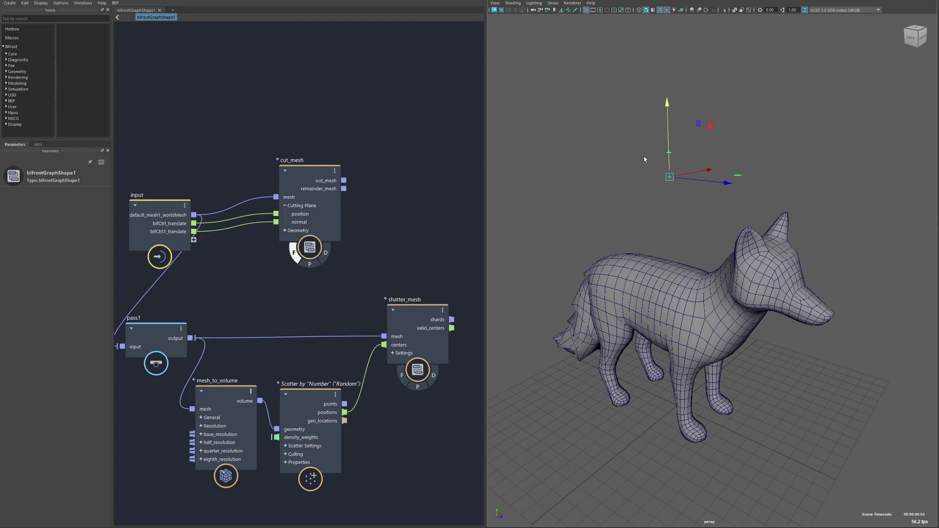
Move the cutting plane's control locators over the fox's body to slice the mesh at different positions and angles
alt+drag(652, 157, 678, 289)
drag(657, 254, 678, 274)
alt+drag(677, 277, 689, 293)
click(674, 291)
drag(673, 295, 692, 284)
alt+right_drag(692, 284, 712, 320)
alt+drag(712, 320, 653, 316)
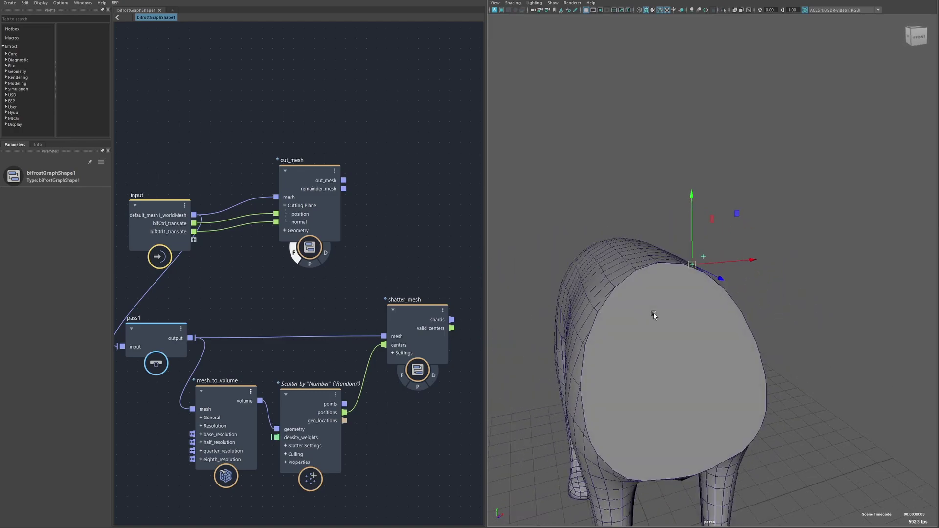
alt+drag(684, 356, 693, 335)
drag(702, 250, 596, 323)
Try different Triangulation options on the cut_mesh node and return the setting to Auto
drag(313, 216, 303, 223)
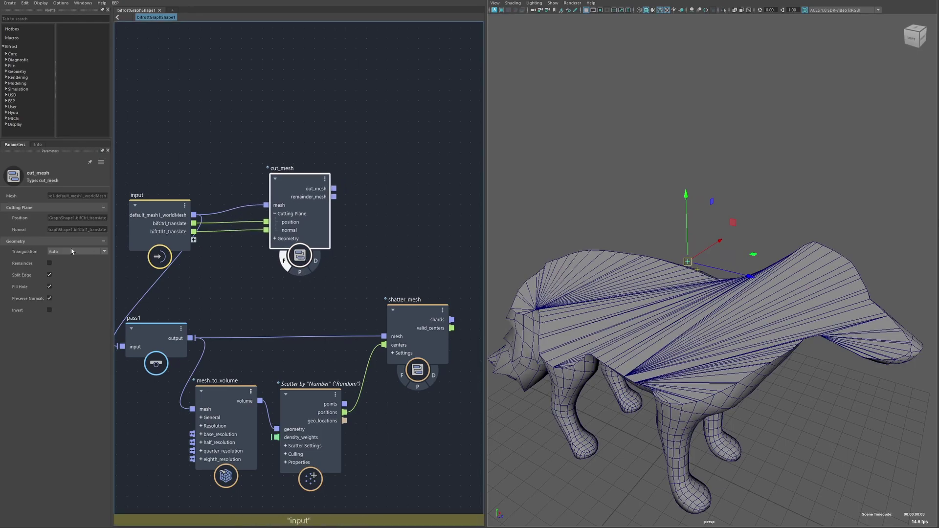
click(77, 251)
click(55, 268)
click(60, 252)
click(52, 263)
click(53, 252)
click(52, 258)
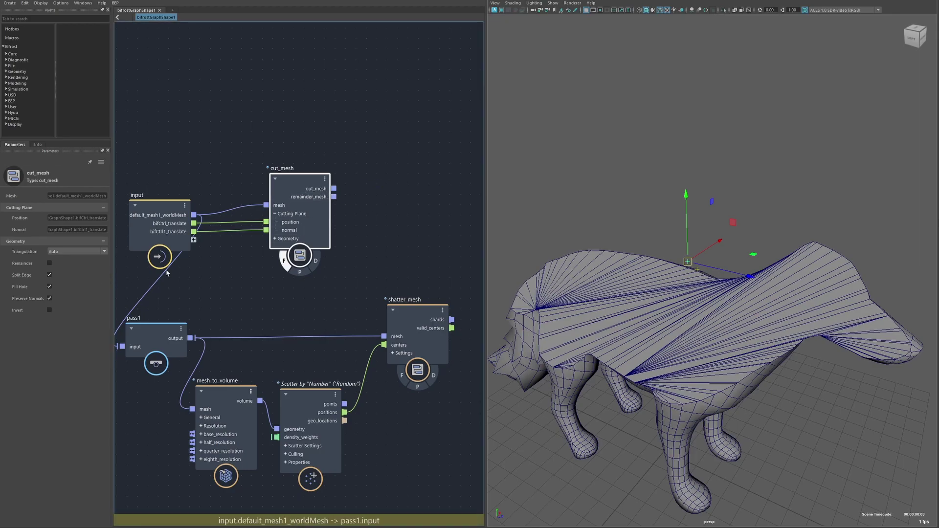
Enable Remainder on the cut_mesh node and nudge the cutting plane's locator while inspecting the fox
drag(284, 261, 283, 262)
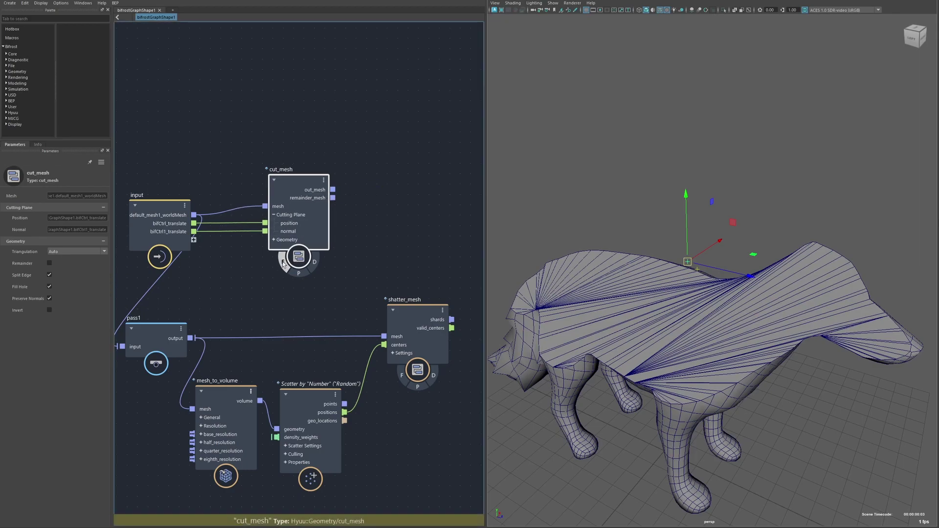
click(49, 263)
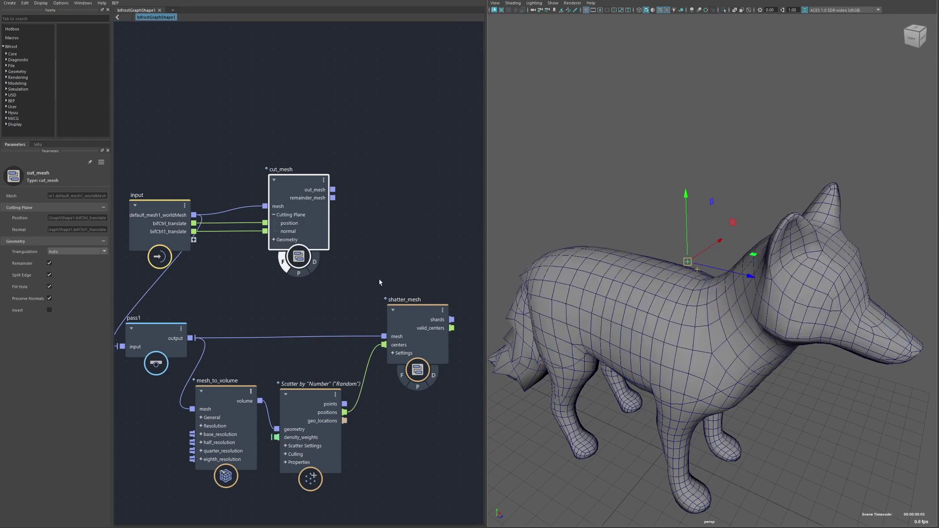
alt+drag(538, 269, 705, 276)
alt+right_drag(697, 276, 706, 346)
mouse_move(686, 251)
mouse_down()
mouse_move(700, 250)
mouse_move(689, 248)
mouse_up()
Try pulling new connections out of cut_mesh's out_mesh and remainder_mesh outputs
alt+middle_drag(353, 240, 317, 252)
drag(294, 209, 380, 184)
right_drag(380, 185, 375, 165)
drag(296, 201, 350, 188)
click(356, 187)
drag(297, 210, 347, 195)
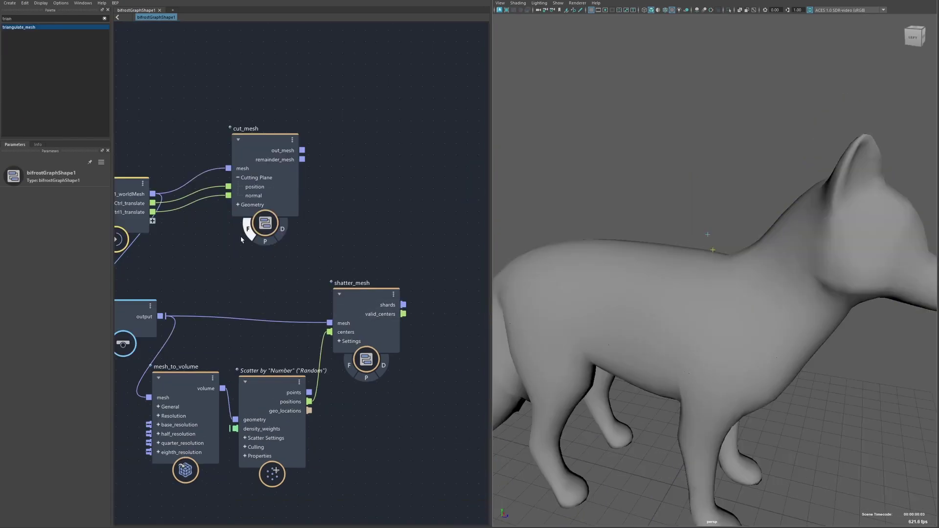
Turn off the final display of cut_mesh and show the diagnostic display of shatter_mesh
click(248, 234)
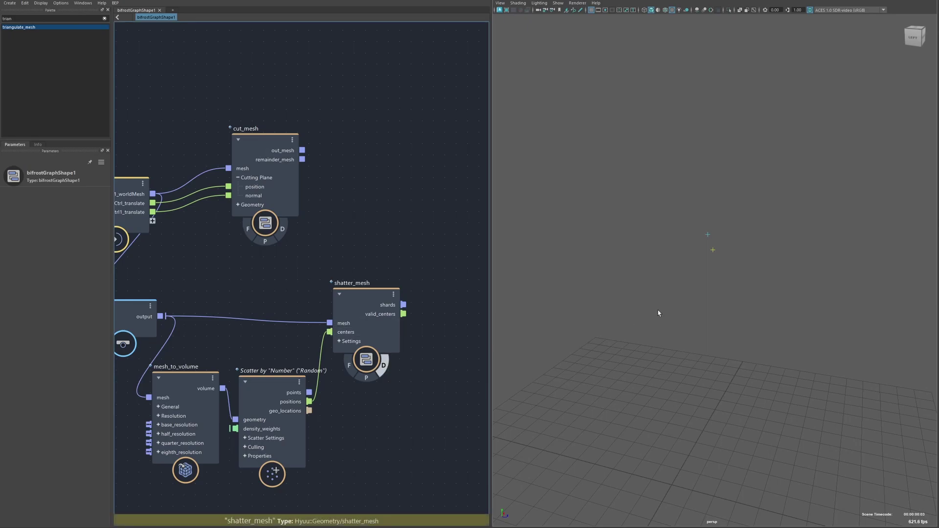
alt+drag(664, 298, 673, 297)
scroll(651, 306, up, 5)
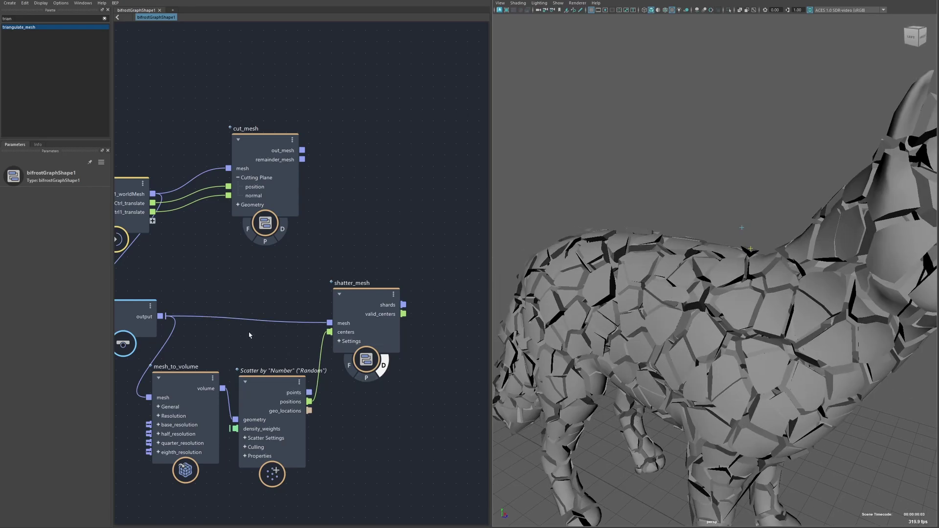
Turn on the proxy display of shatter_mesh and hide its diagnostic display to view only the shatter center points
drag(362, 299, 373, 295)
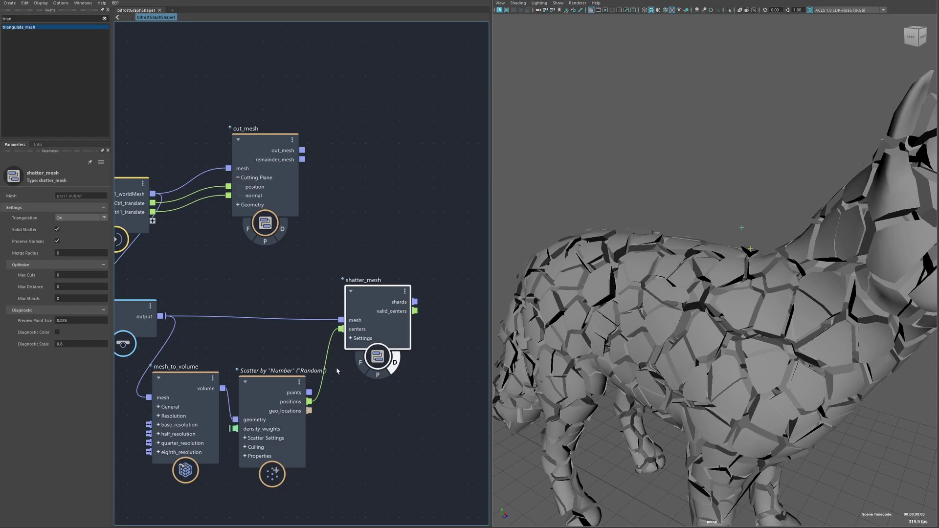
click(378, 374)
click(461, 355)
alt+drag(656, 301, 801, 209)
click(394, 362)
scroll(673, 298, up, 3)
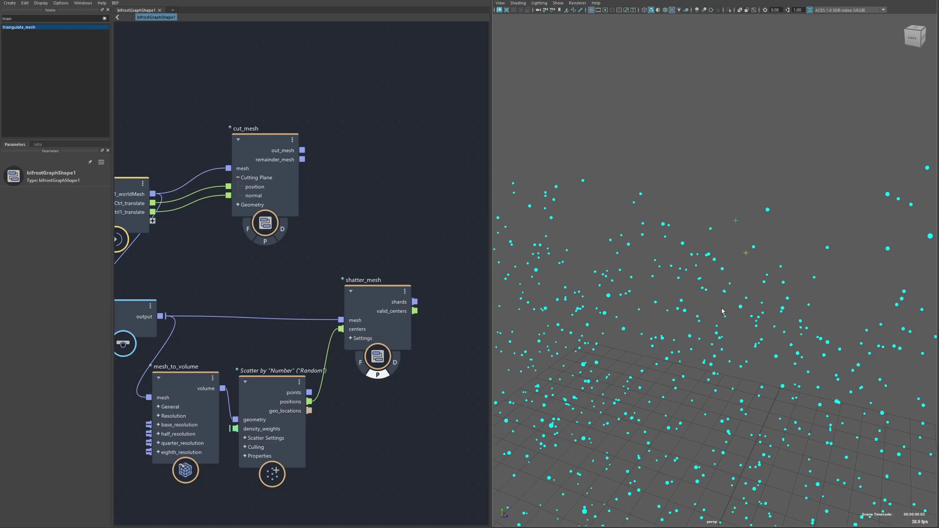
scroll(741, 316, down, 3)
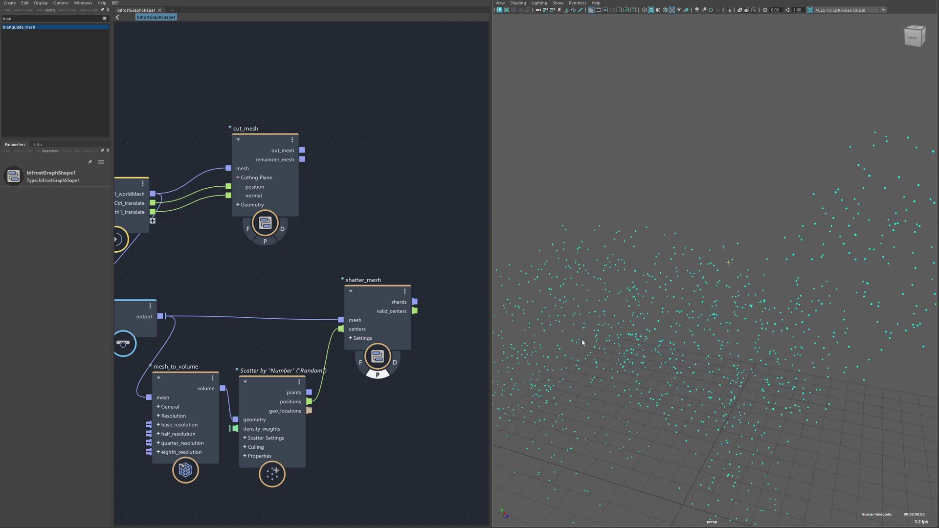
Set the Amount of scatter_points to 2000 and turn on the diagnostic display of shatter_mesh
drag(297, 380, 299, 375)
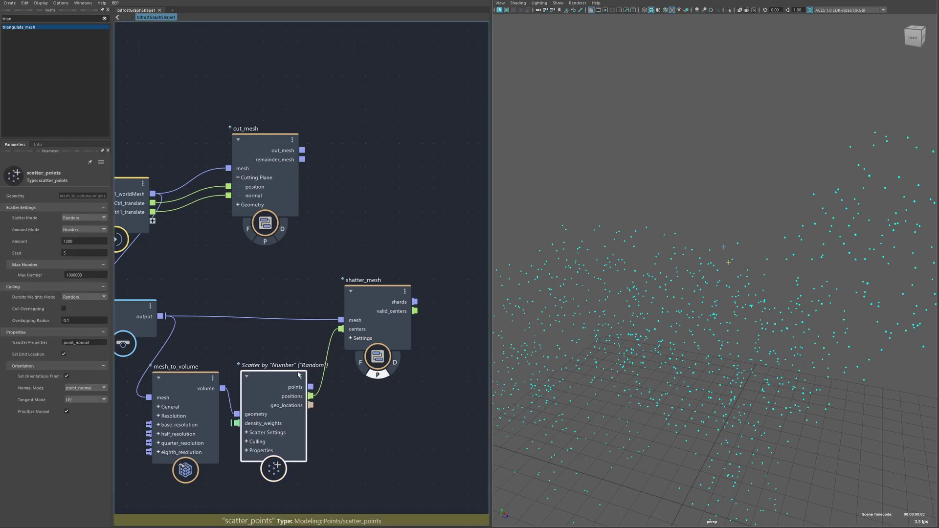
drag(379, 333, 382, 326)
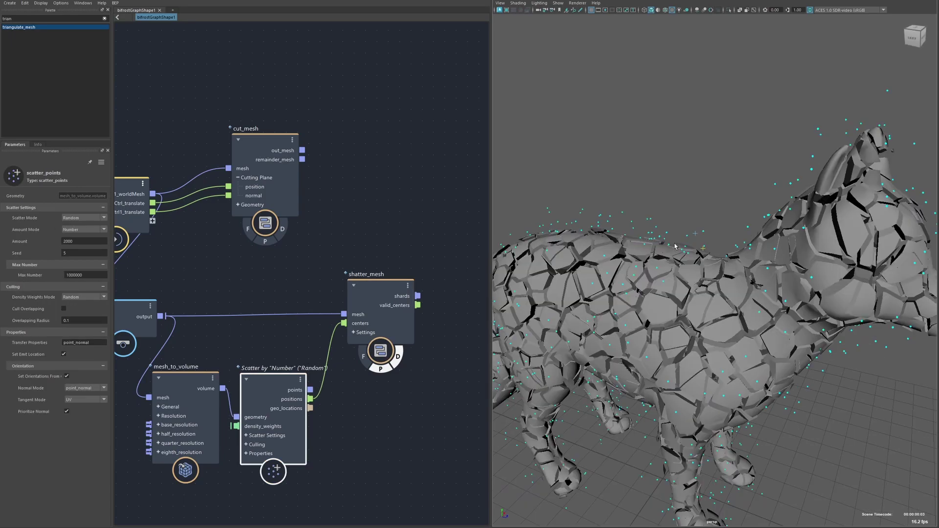
Try a Max Cuts value of 10 on shatter_mesh, inspect the shards, and reset it to 0
drag(379, 290, 364, 292)
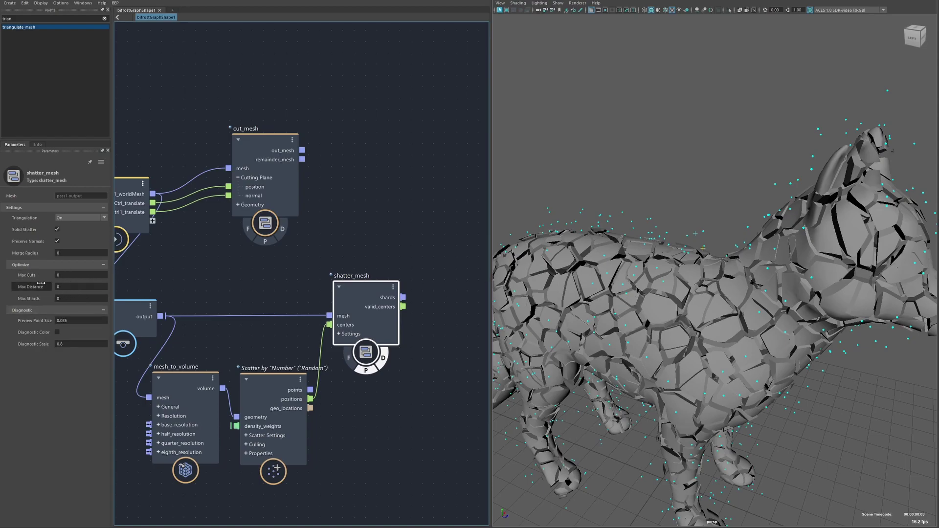
click(67, 274)
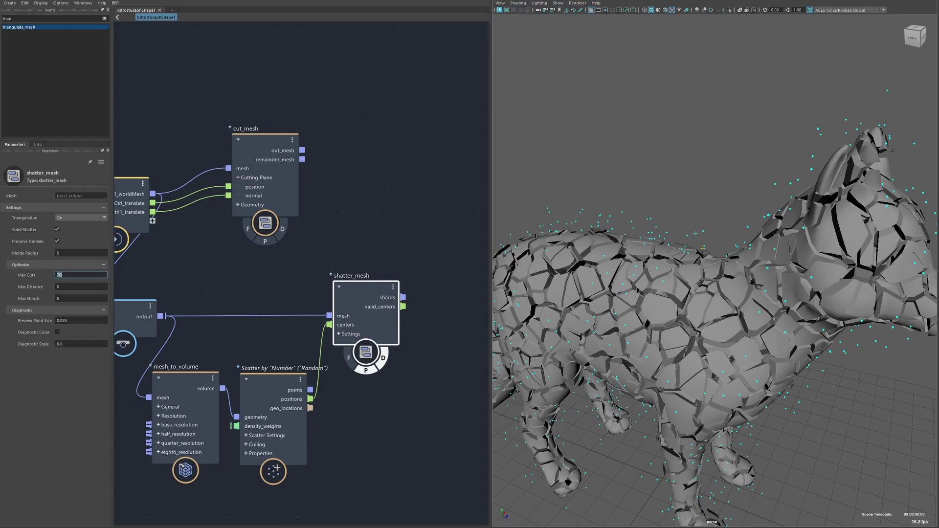
alt+drag(700, 274, 739, 215)
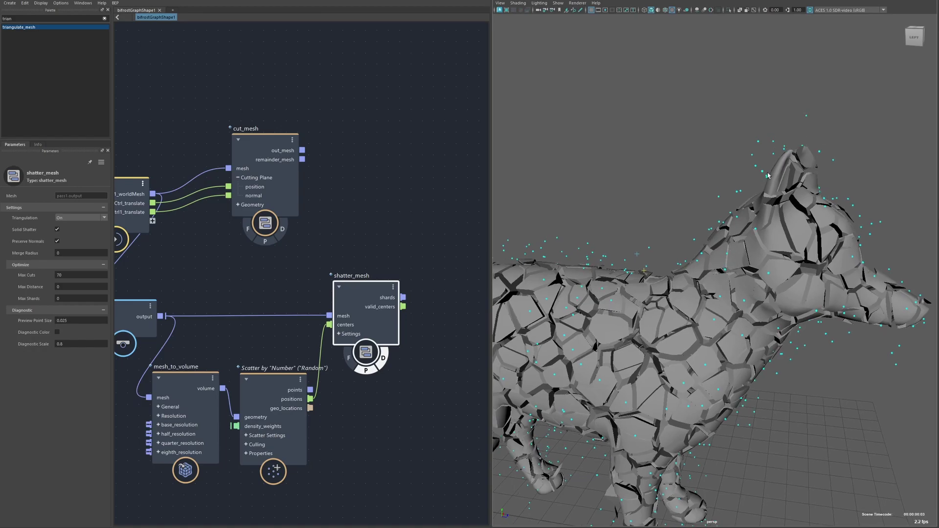
alt+middle_drag(666, 252, 655, 266)
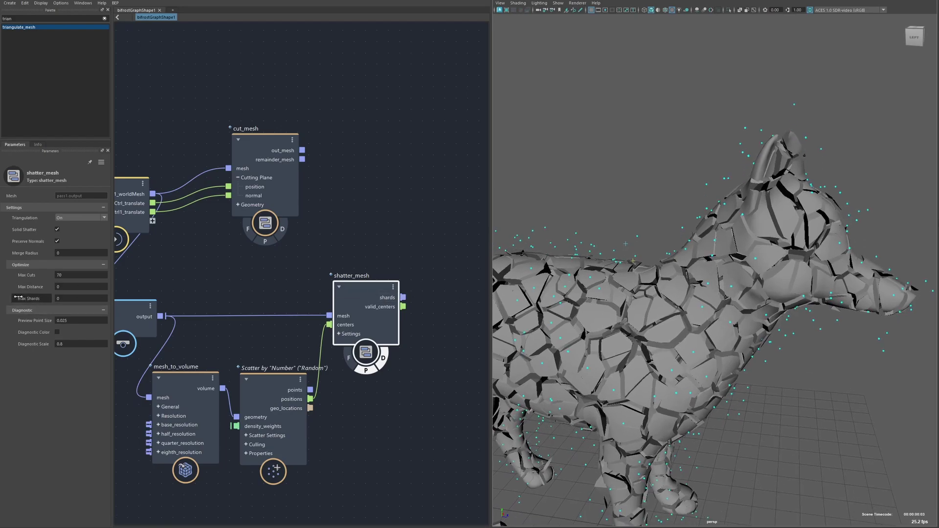
double_click(72, 277)
text(0)
key(Return)
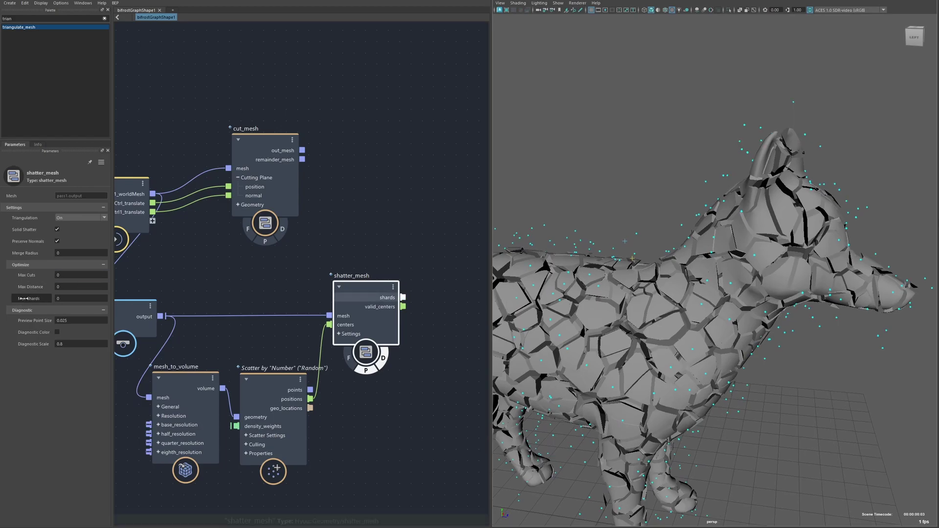
Try a Max Shards value of 1000 on shatter_mesh, inspect the pieces, and reset it to 0
drag(38, 301, 70, 300)
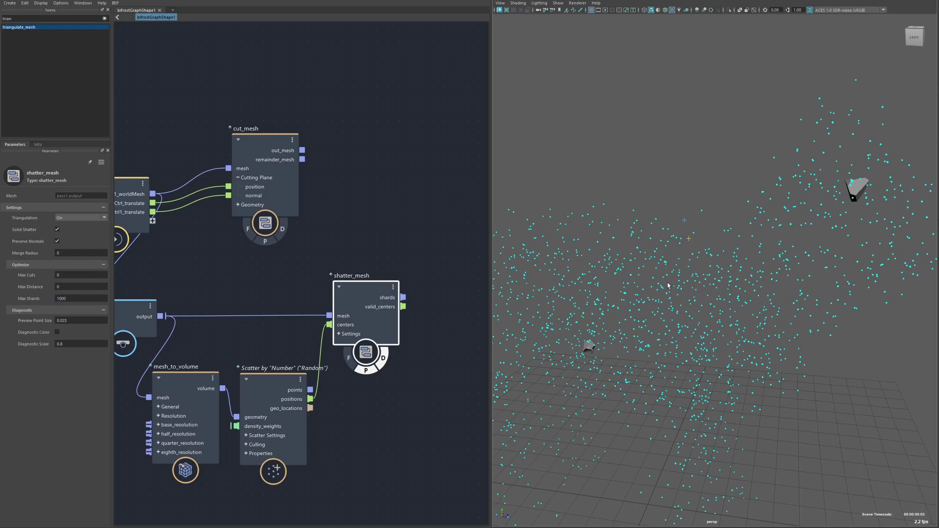
mouse_move(668, 286)
alt+mouse_down()
mouse_move(679, 290)
mouse_move(631, 299)
mouse_move(725, 280)
mouse_move(672, 272)
alt+mouse_up()
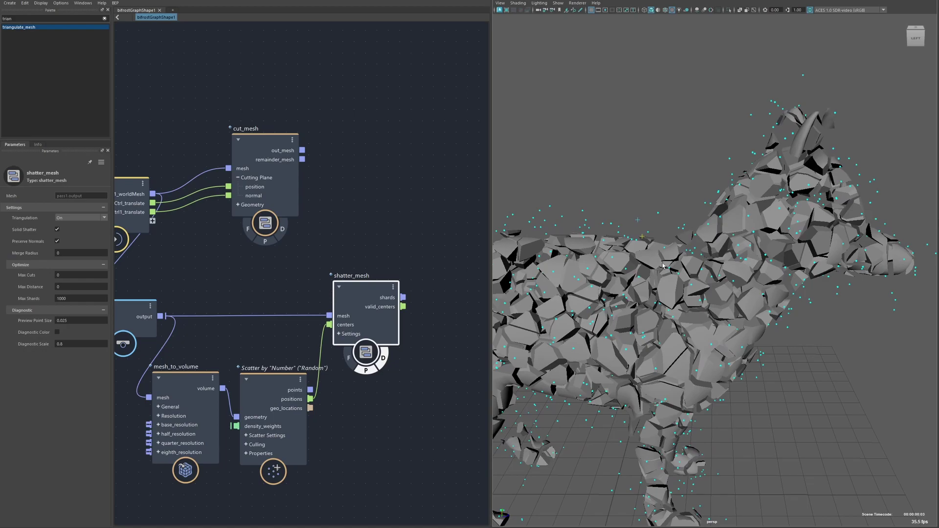
double_click(63, 299)
text(0)
key(Return)
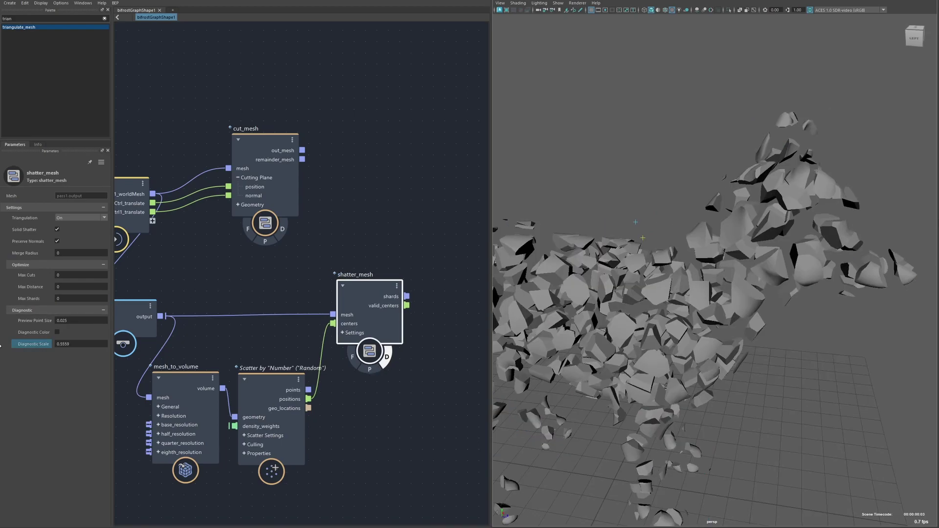
Set shatter_mesh's Diagnostic Scale to about 0.81 and show its final display for a close-up of the fox's surface
drag(2, 345, 70, 351)
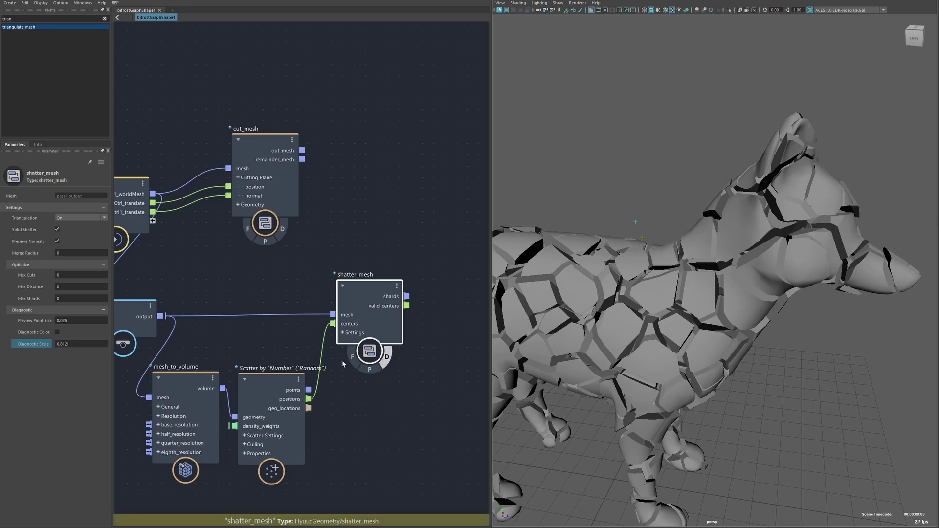
click(416, 364)
alt+drag(630, 326, 724, 332)
scroll(714, 288, up, 4)
alt+drag(715, 288, 715, 268)
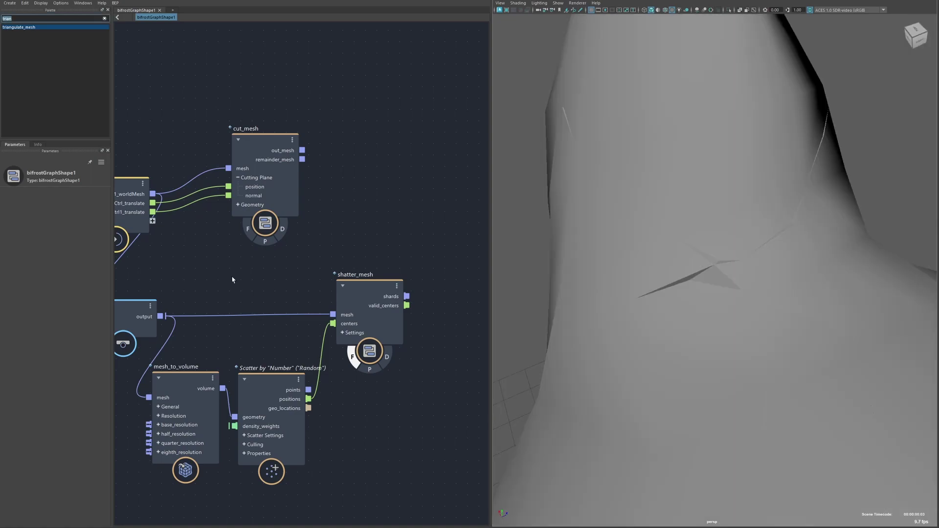
Add a triangulate_mesh node and wire it between the pass1 output and the mesh input of shatter_mesh
text(trian)
key(Down)
key(Return)
drag(233, 283, 243, 298)
drag(160, 316, 207, 300)
drag(280, 291, 334, 314)
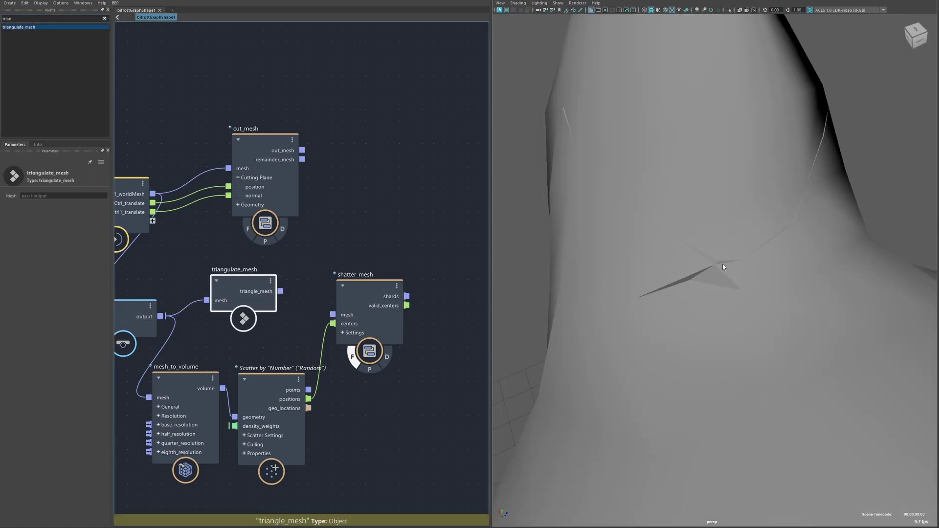
alt+drag(625, 183, 676, 267)
scroll(676, 251, down, 8)
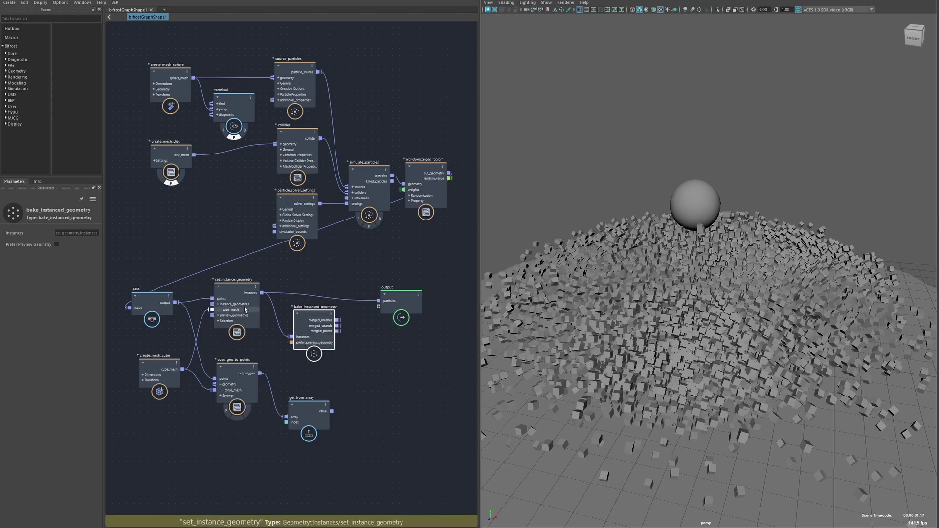
Review set_instance_geometry and bake_instanced_geometry, and connect the latter's merged_meshes to the output node's particles input
drag(232, 286, 236, 285)
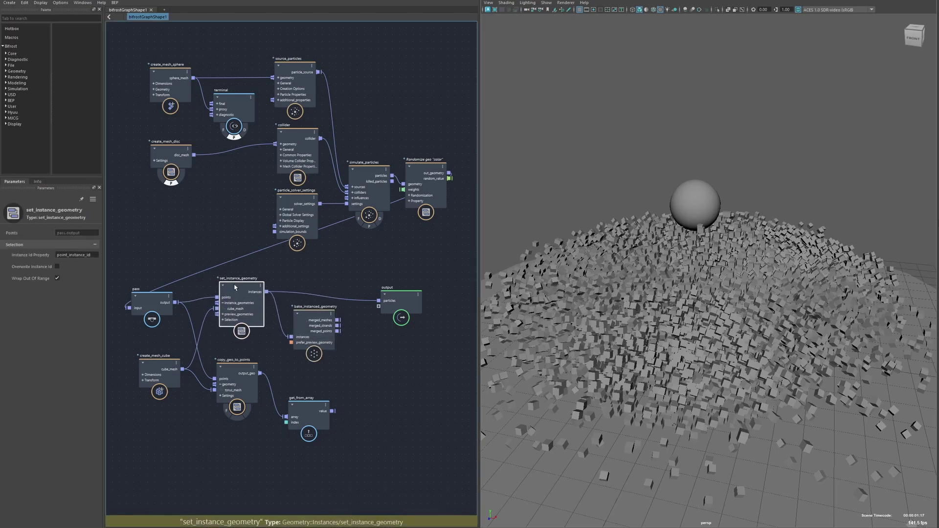
drag(312, 319, 310, 323)
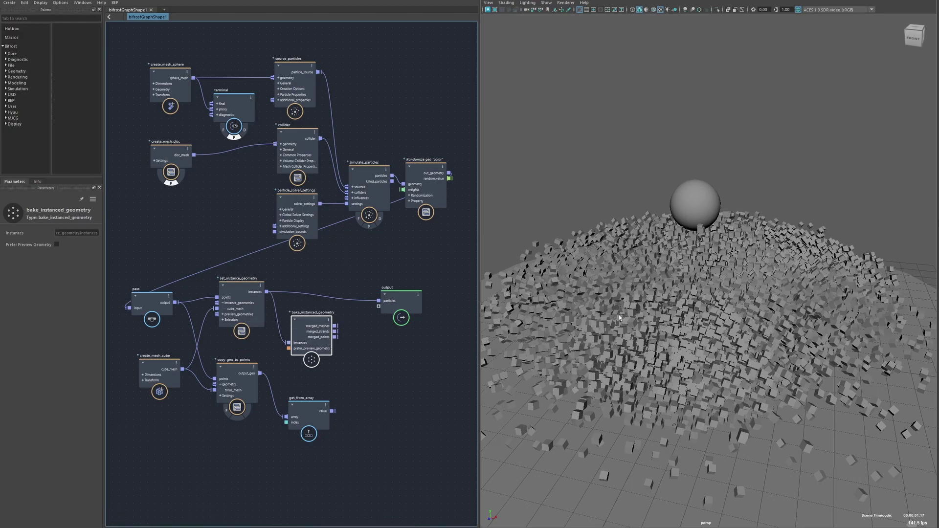
alt+drag(563, 241, 537, 240)
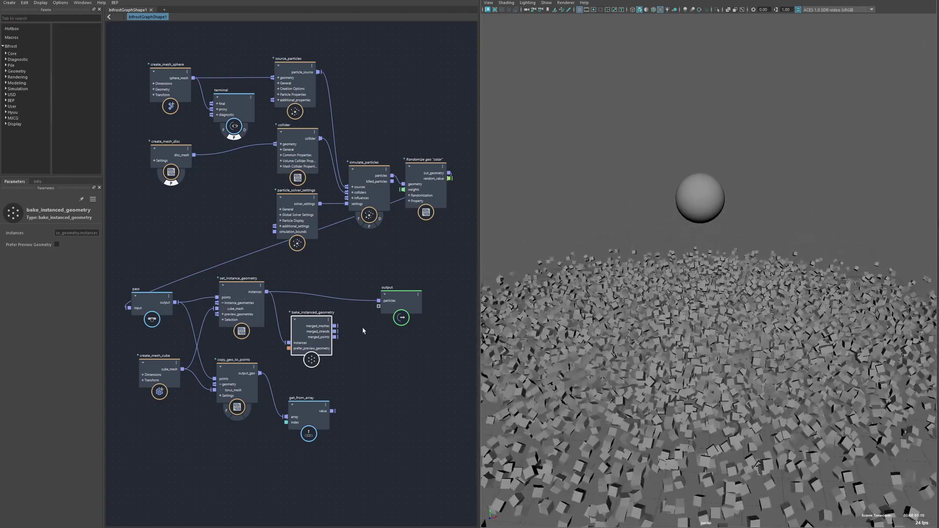
drag(335, 326, 379, 301)
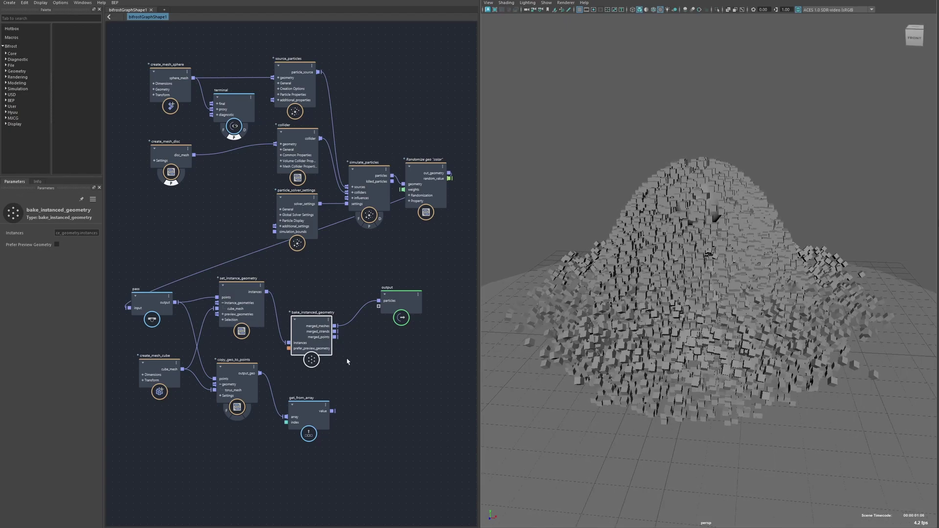
Connect the get_from_array value to the output node's particles input in place of the baked meshes and view the cubes
drag(333, 411, 382, 302)
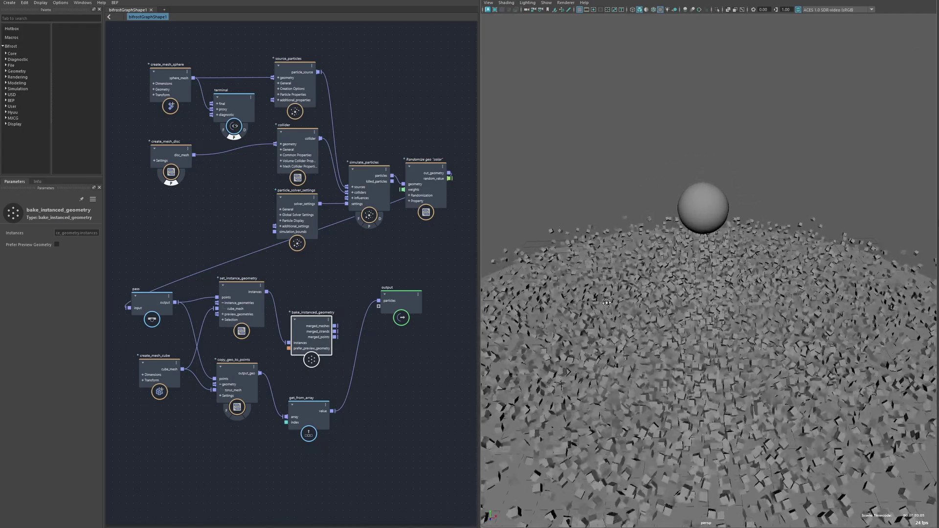
alt+drag(607, 302, 669, 327)
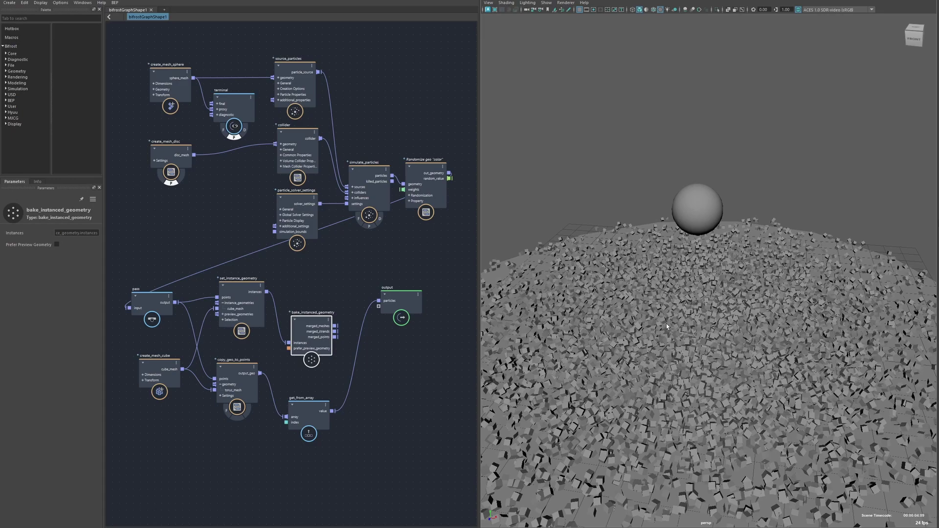
alt+drag(654, 292, 603, 302)
Compare the settings of copy_geo_to_points and bake_instanced_geometry, and view the falling cubes from another angle
drag(242, 373, 244, 367)
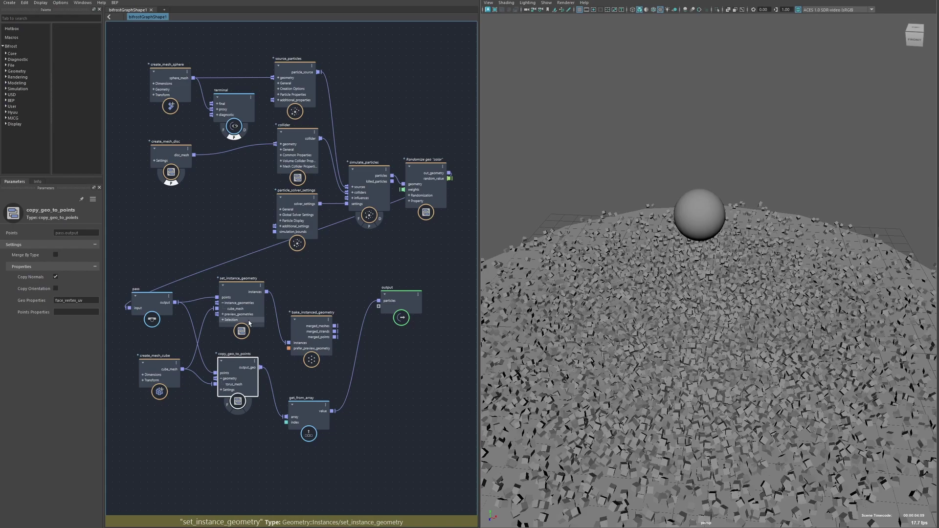
drag(315, 320, 311, 314)
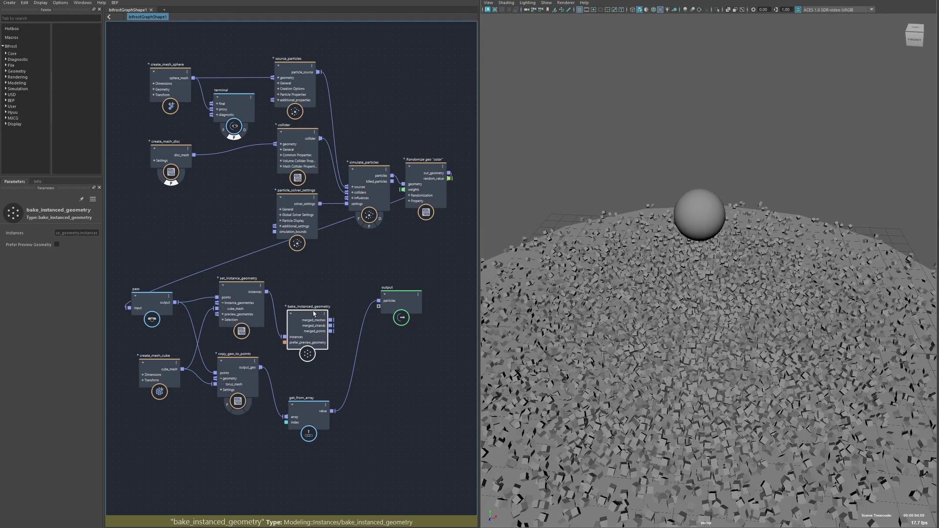
alt+drag(732, 314, 664, 292)
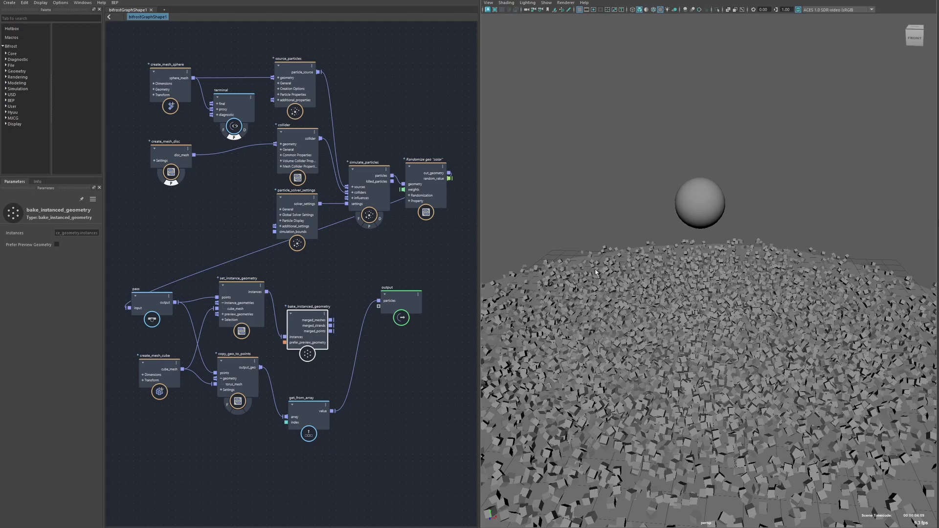
drag(241, 367, 243, 375)
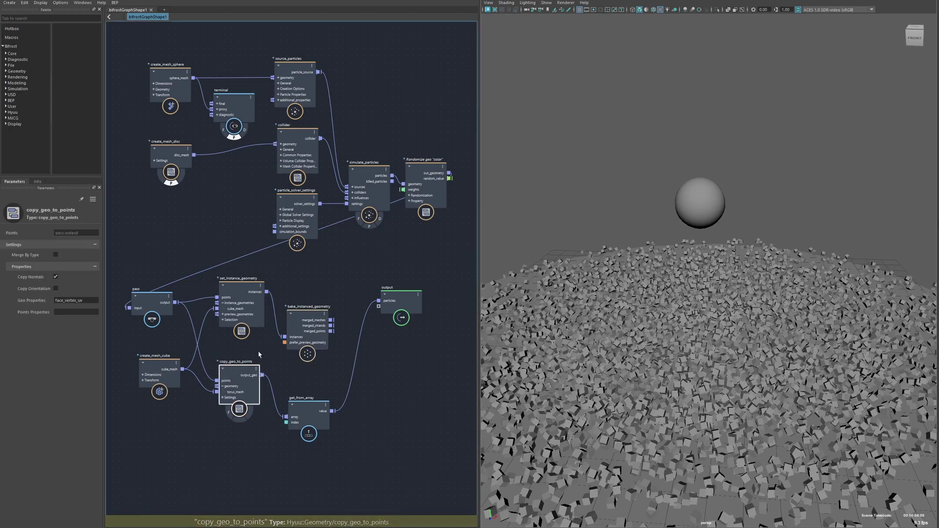
drag(309, 325, 312, 316)
alt+middle_drag(308, 390, 304, 398)
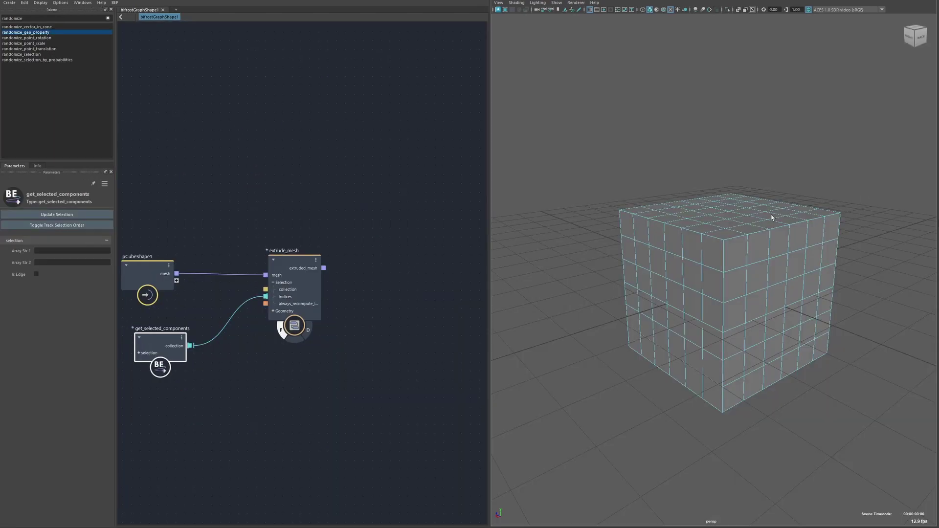
Inspect the extrude_mesh settings, including the name of its output collection
click(744, 240)
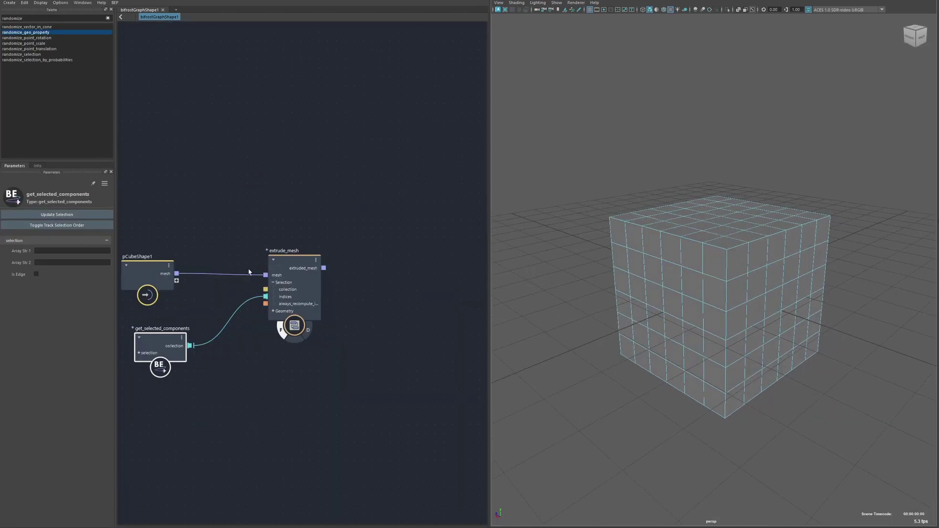
drag(278, 262, 271, 259)
double_click(59, 239)
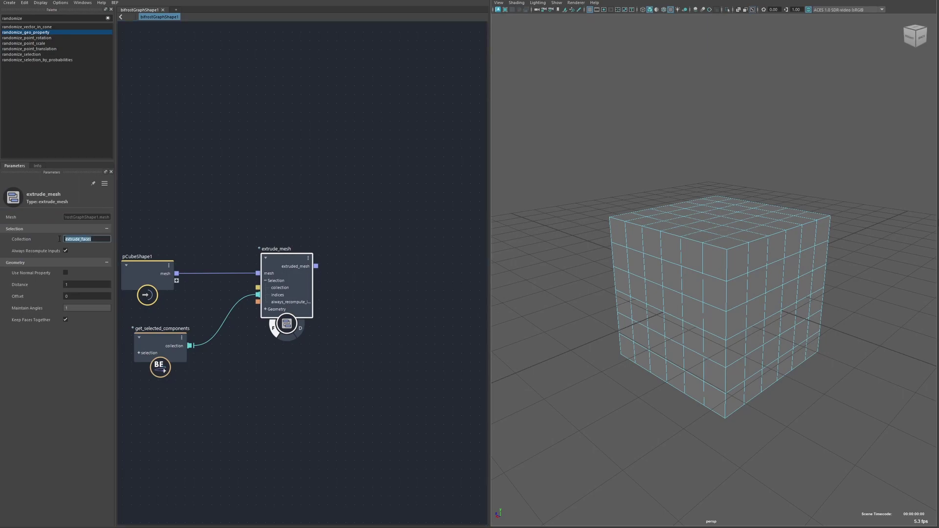
click(225, 287)
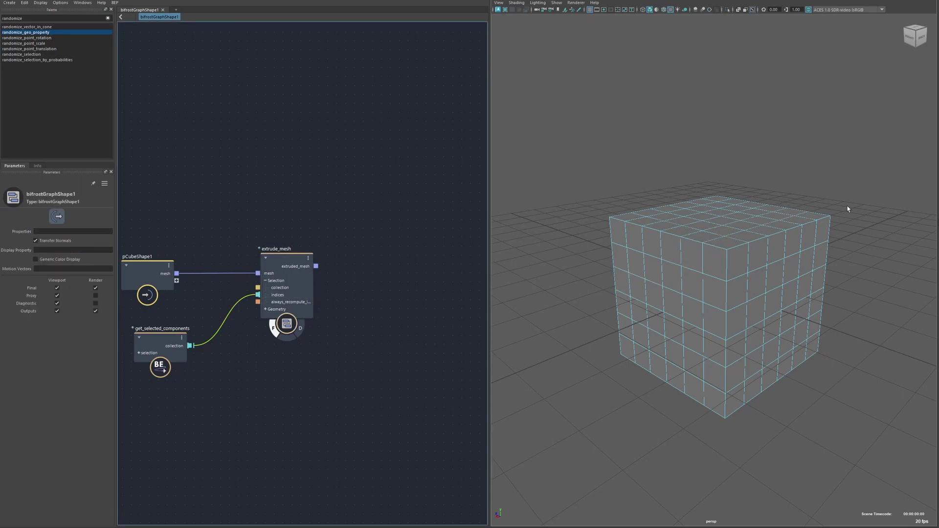
Select a block of faces at the cube's upper corner and update the get_selected_components selection with them
drag(873, 194, 763, 284)
drag(162, 352, 167, 351)
click(51, 214)
alt+drag(621, 259, 528, 281)
Try extrude_mesh with distance 0.7639, offset 0.005 and Maintain Angles at 0
click(294, 321)
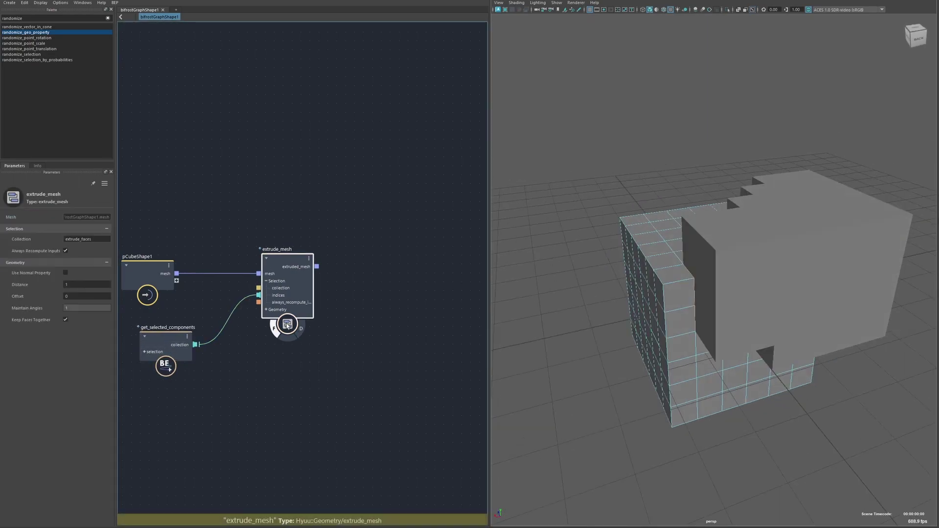
mouse_move(20, 282)
mouse_down()
mouse_move(10, 283)
mouse_move(94, 304)
mouse_move(14, 299)
mouse_move(23, 296)
mouse_up()
alt+drag(589, 271, 658, 302)
scroll(660, 302, up, 4)
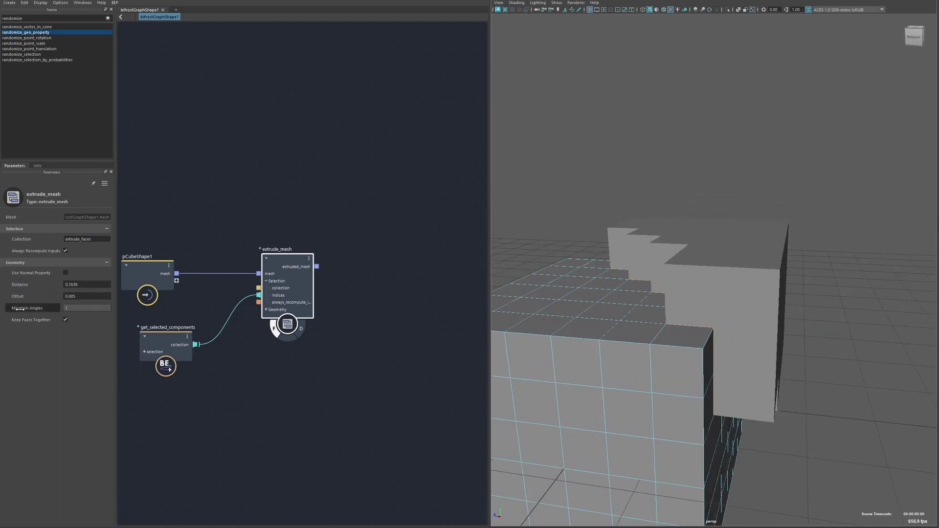
drag(43, 307, 12, 308)
scroll(675, 300, up, 4)
alt+drag(675, 300, 766, 279)
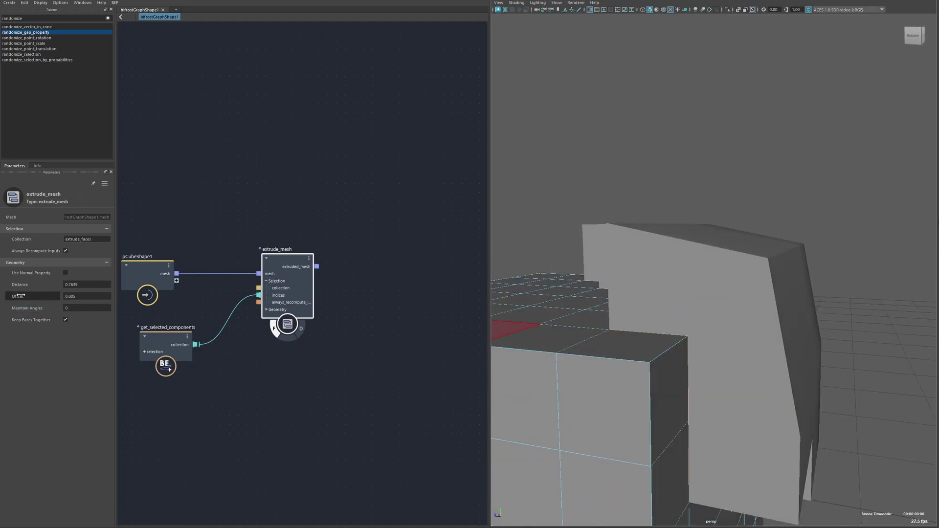
Turn off Keep Faces Together on extrude_mesh and set distance to 0.795, offset to -0.1411 and Maintain Angles to 1
drag(20, 296, 69, 319)
click(65, 320)
alt+drag(755, 298, 648, 340)
drag(21, 286, 2, 299)
scroll(555, 311, down, 5)
drag(303, 293, 294, 297)
Switch extrude_mesh from final to diagnostic display and inspect the color-coded extruded faces from several angles
alt+middle_drag(378, 275, 343, 287)
click(236, 348)
click(254, 349)
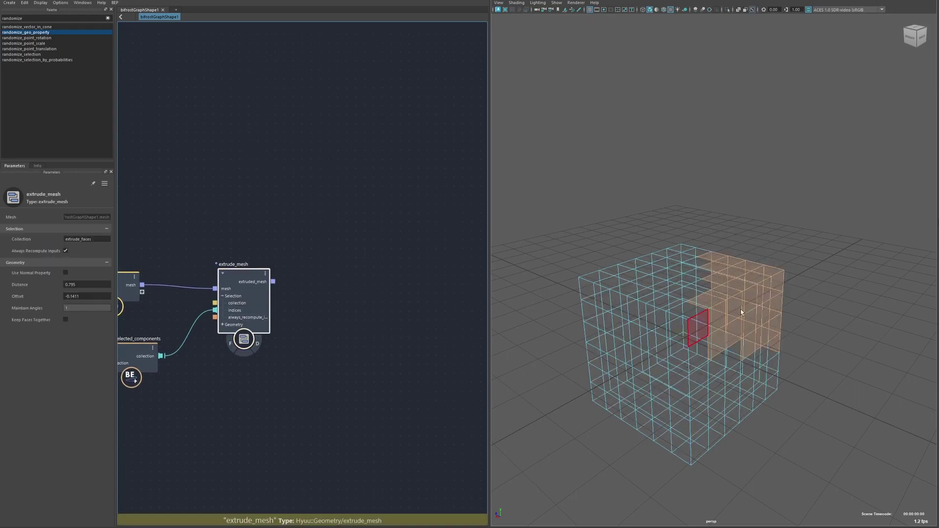
alt+drag(741, 312, 702, 266)
click(257, 344)
scroll(698, 297, up, 4)
click(698, 295)
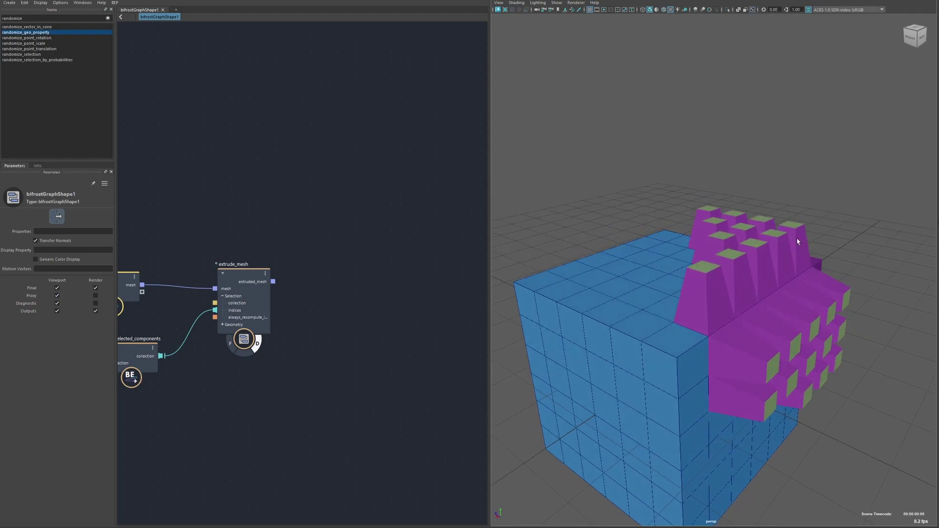
alt+drag(710, 285, 703, 264)
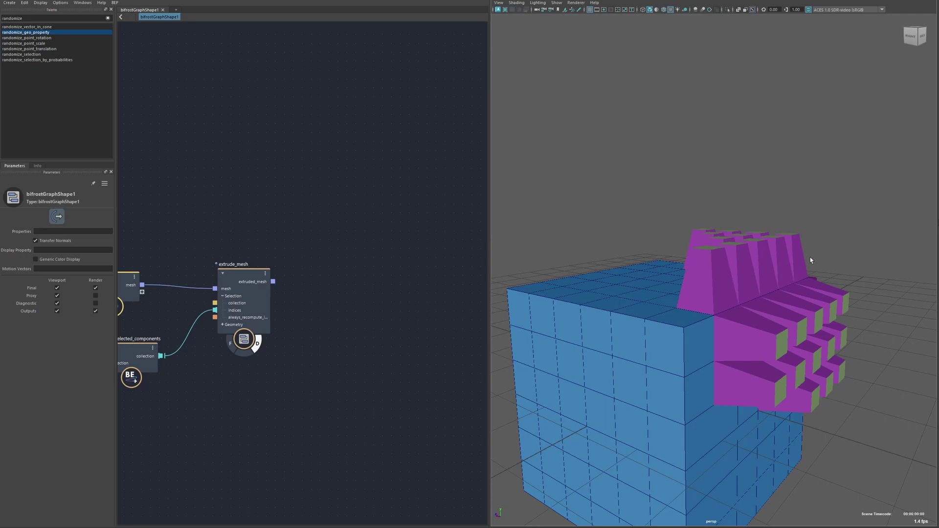
alt+drag(773, 260, 831, 260)
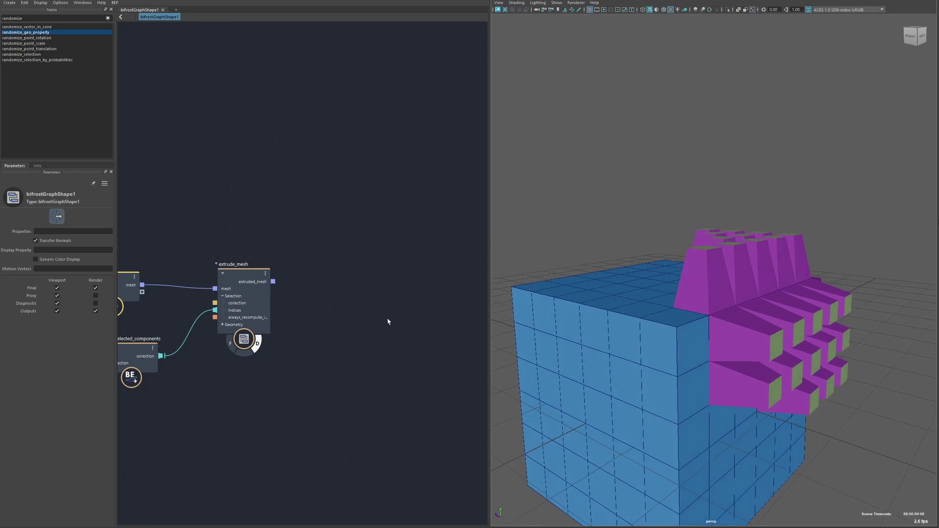
Duplicate extrude_mesh after the first extrusion with its mesh input fed by extruded_mesh, distance 1.025 and offset -0.03902
drag(246, 335, 241, 332)
key(ctrl+shift+d)
drag(351, 315, 365, 278)
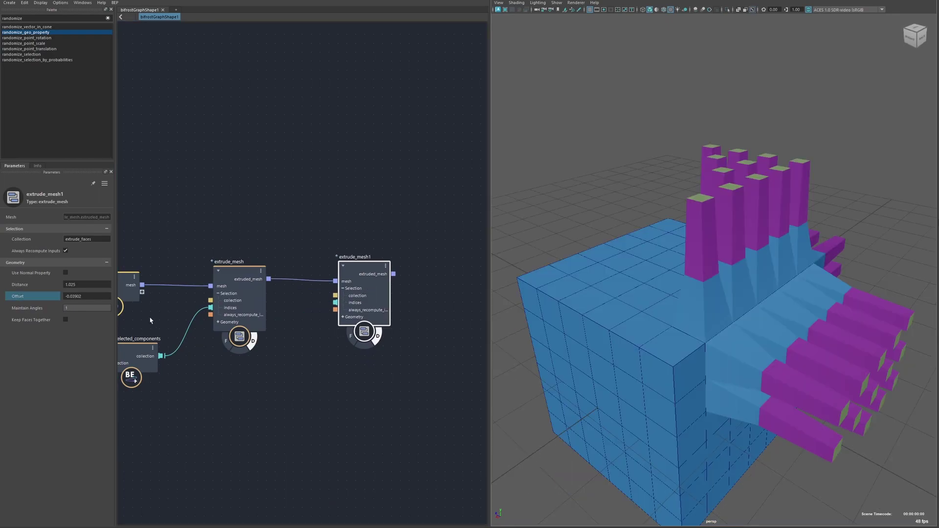
alt+middle_drag(288, 318, 266, 315)
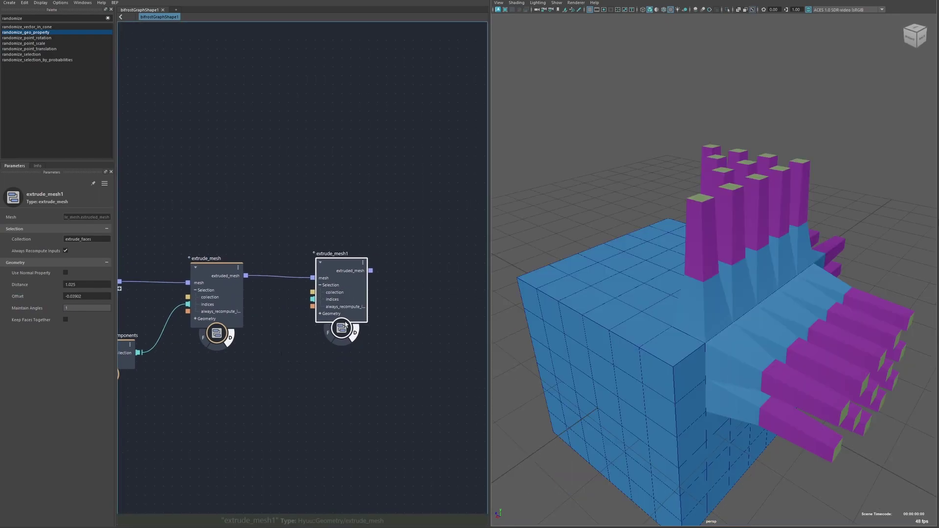
Duplicate extrude_mesh1, connect its extruded_mesh to the copy's mesh input, and place the copy beside it
drag(355, 320, 420, 282)
key(ctrl+shift+d)
drag(346, 271, 394, 293)
drag(411, 346, 386, 332)
alt+middle_drag(387, 333, 347, 325)
drag(347, 326, 339, 326)
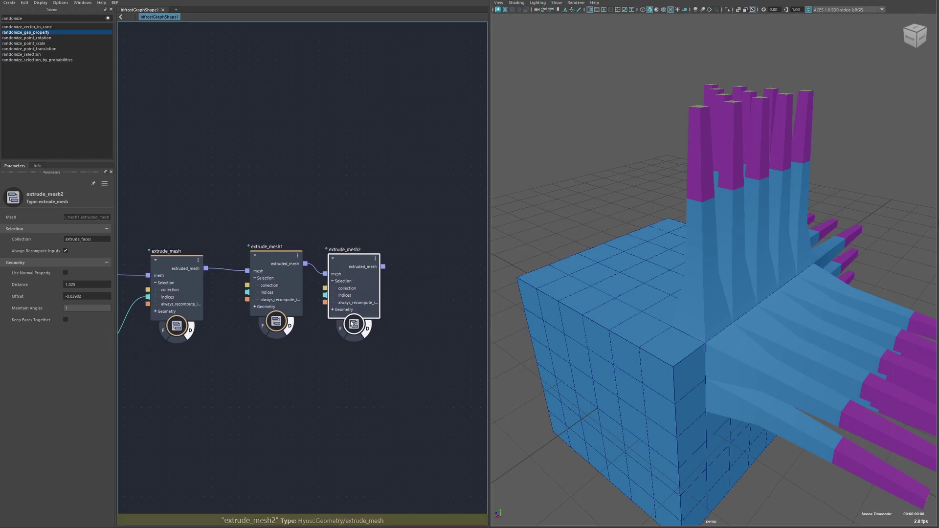
Duplicate extrude_mesh2 and connect its extruded_mesh output to the mesh input of the copy
key(ctrl+shift+d)
drag(413, 304, 443, 272)
drag(381, 266, 411, 280)
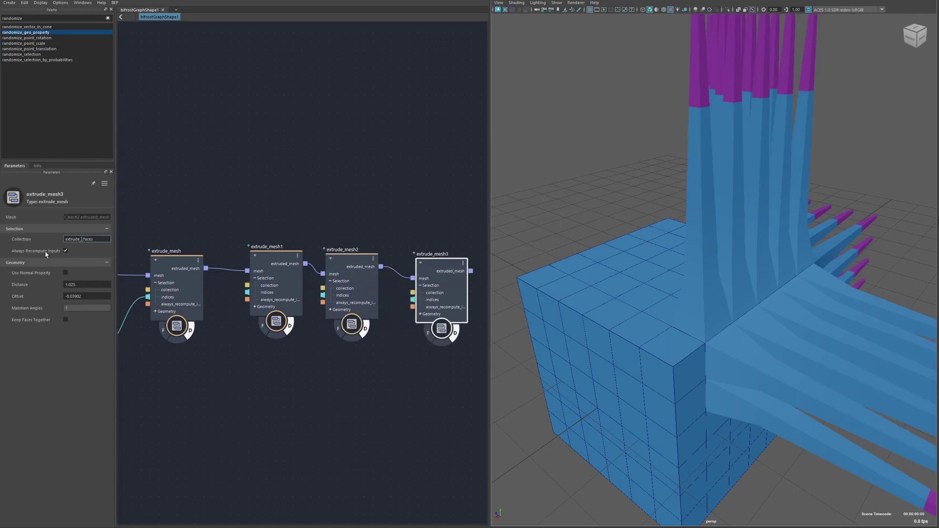
Set the collection of extrude_mesh3 to extrude_side_faces and reduce its distance to about 0.15
text(side_)
key(Return)
alt+drag(694, 120, 648, 201)
drag(26, 284, 4, 284)
alt+drag(577, 308, 628, 247)
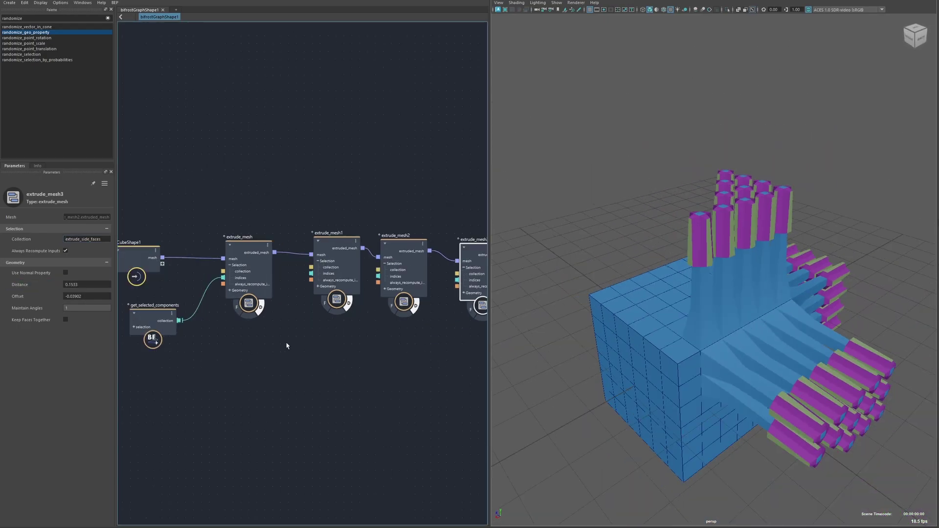
Copy and paste the get_selected_components node and place the copy below the extrude_mesh chain
click(151, 309)
key(ctrl+c)
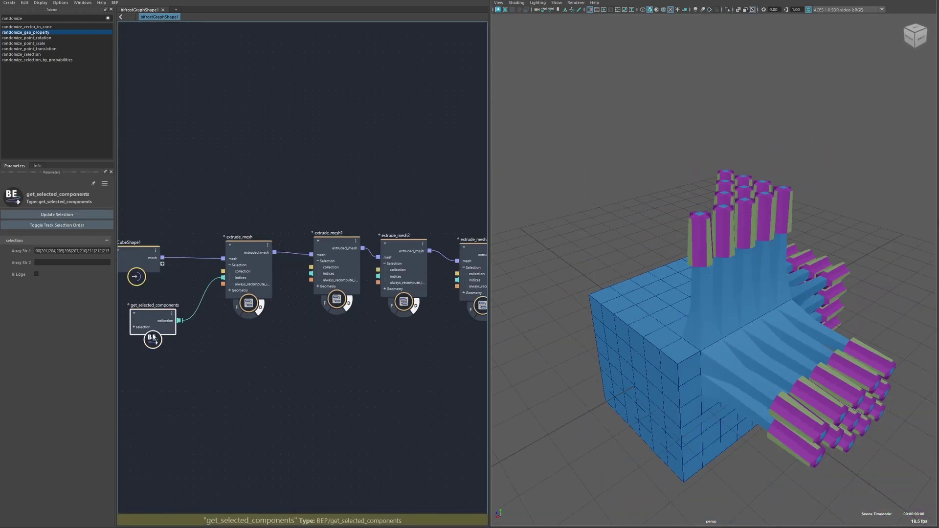
key(ctrl+v)
drag(240, 377, 272, 379)
alt+middle_drag(374, 331, 331, 333)
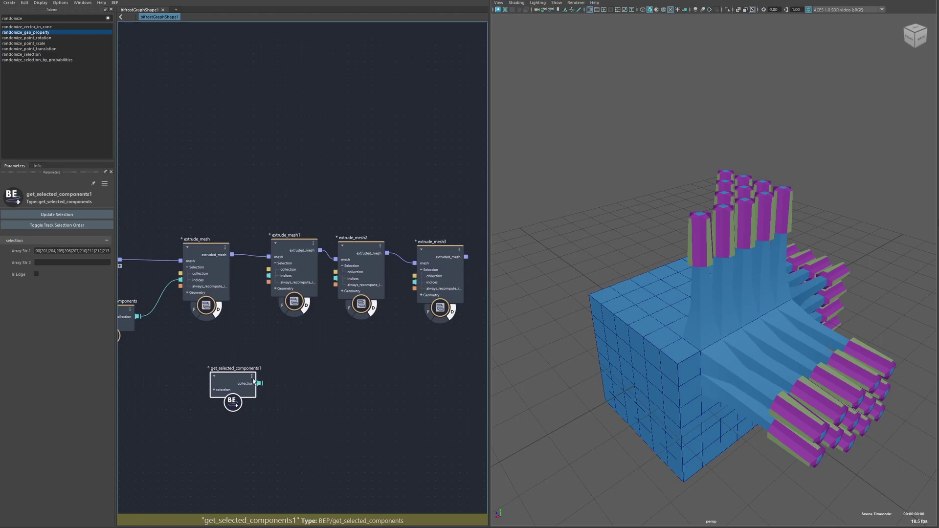
Connect the copied get_selected_components collection to extrude_mesh2's indices and update its selection with faces at the cube's opposite upper corner
alt+drag(537, 325, 783, 225)
click(617, 326)
alt+drag(594, 272, 570, 288)
right_drag(570, 287, 570, 304)
drag(563, 291, 631, 362)
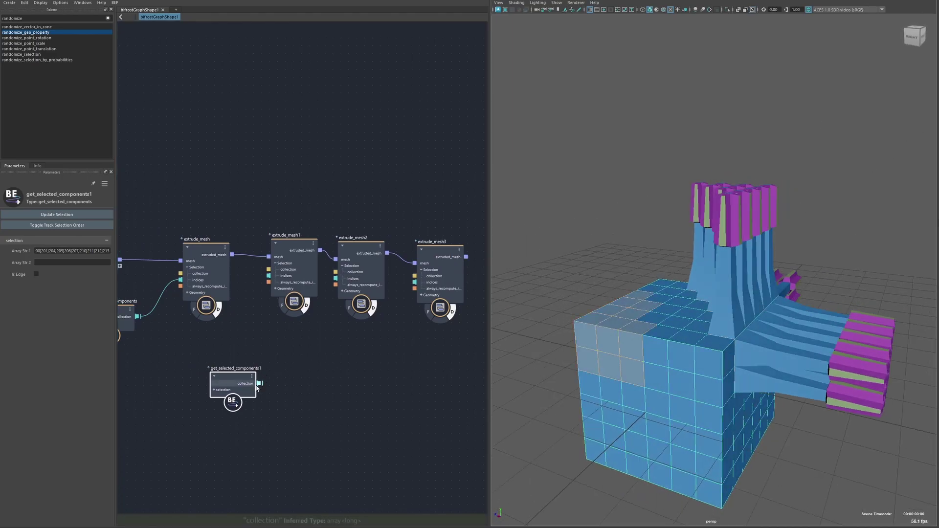
drag(234, 377, 335, 278)
click(69, 215)
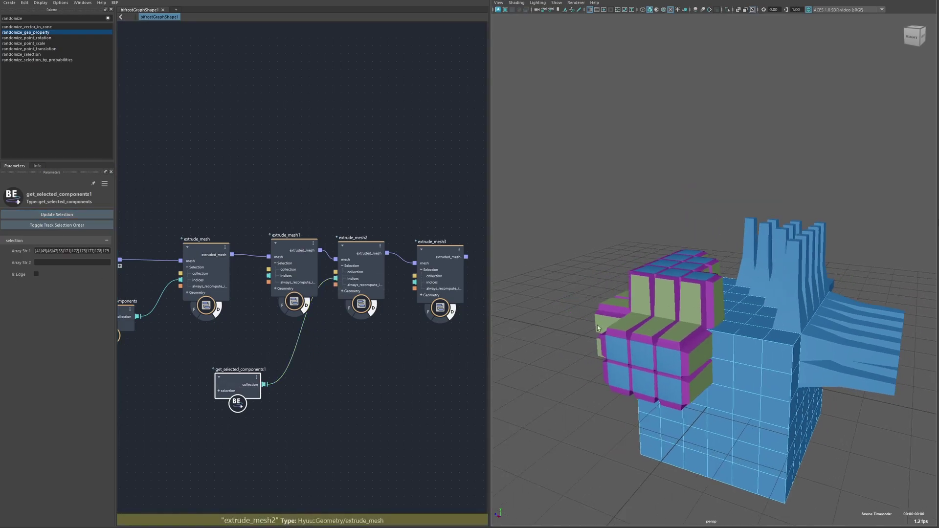
key(f)
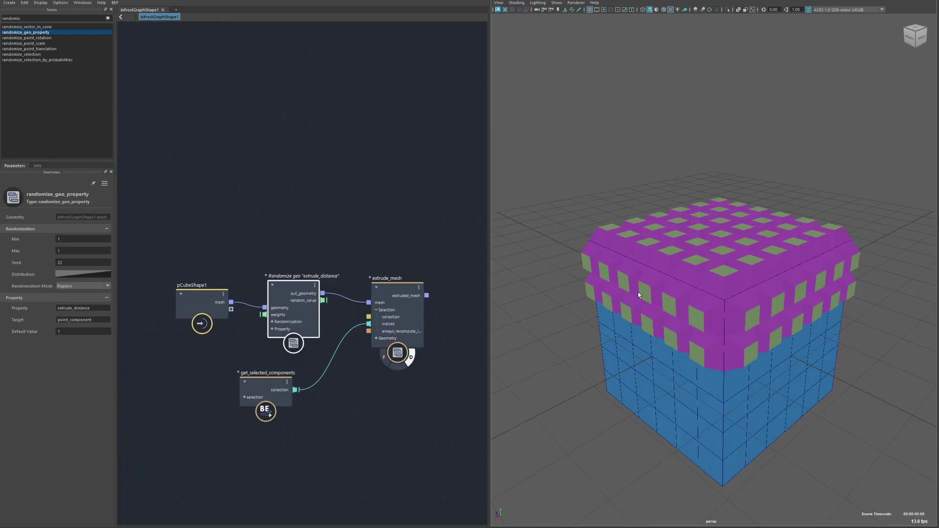
Examine the randomize_geo_property settings for extrude_distance alongside the distance and offset of extrude_mesh
mouse_move(639, 295)
alt+mouse_down()
mouse_move(620, 291)
mouse_move(625, 299)
alt+mouse_up()
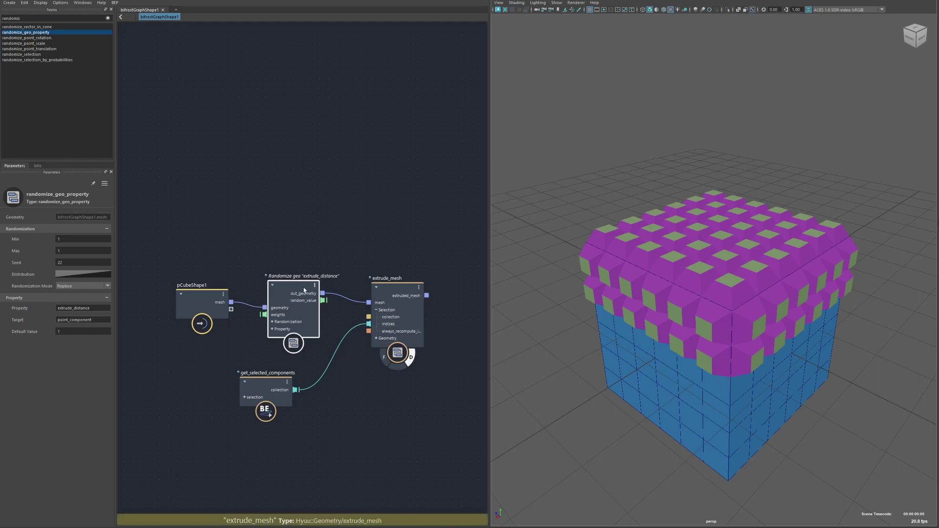
drag(300, 284, 300, 281)
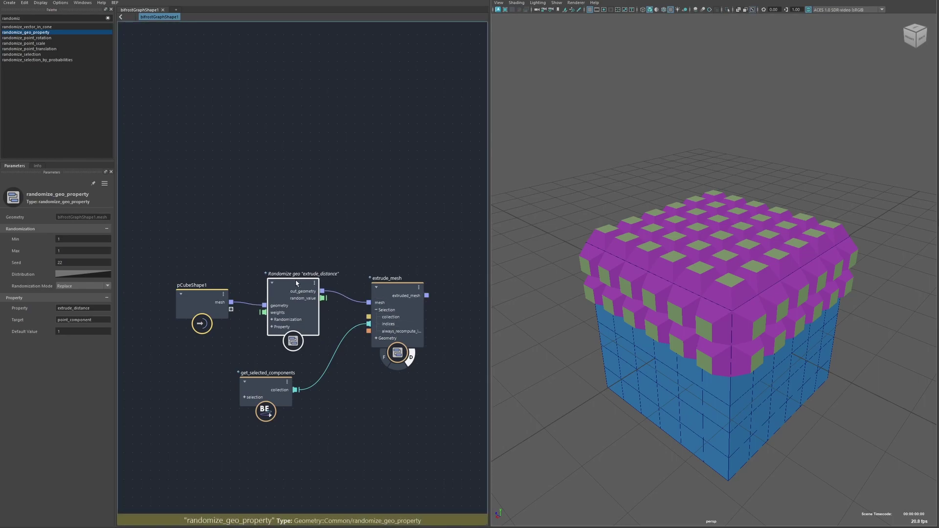
click(386, 288)
drag(385, 288, 384, 289)
drag(90, 296, 70, 297)
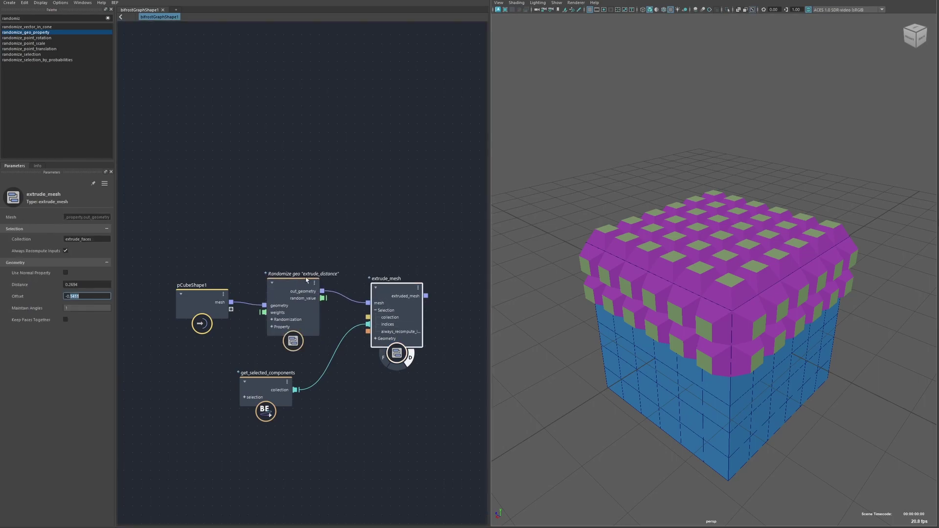
drag(291, 280, 291, 276)
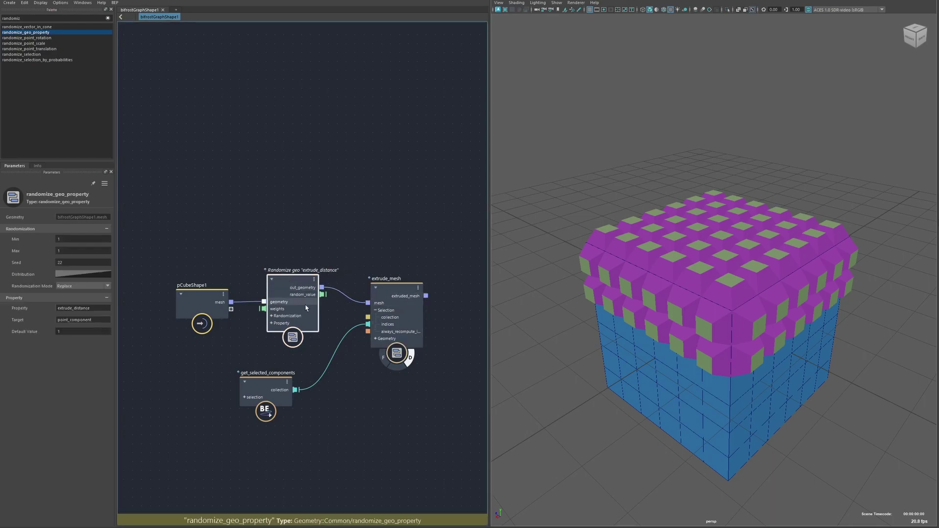
alt+drag(659, 292, 678, 290)
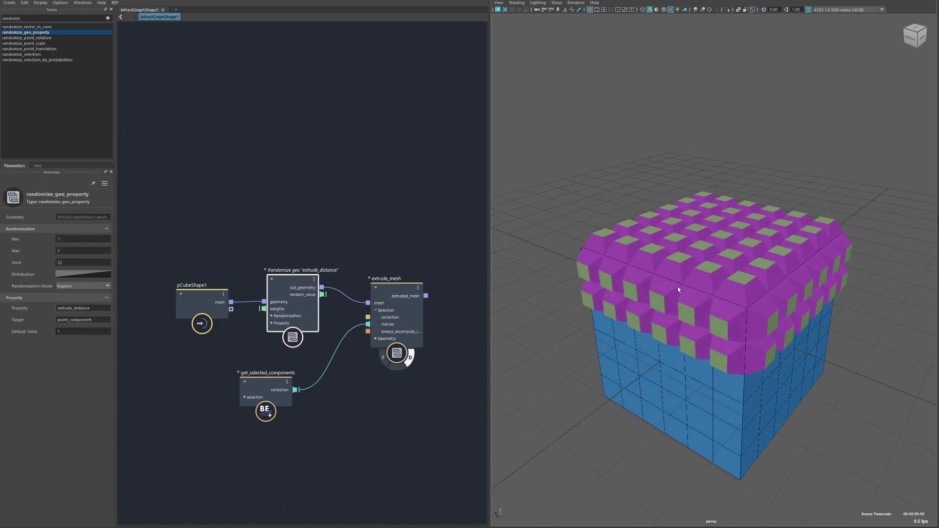
Set randomize_geo_property's min to 0.4283 and max to 1.582, and check the distance of extrude_mesh
drag(277, 285, 277, 292)
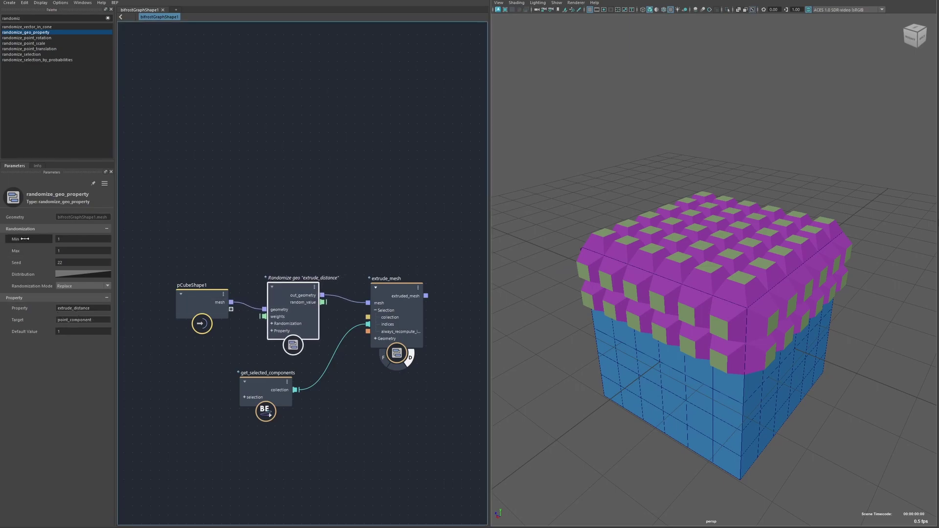
mouse_move(29, 240)
mouse_down()
mouse_move(19, 239)
mouse_move(24, 251)
mouse_move(42, 251)
mouse_up()
drag(393, 294, 390, 295)
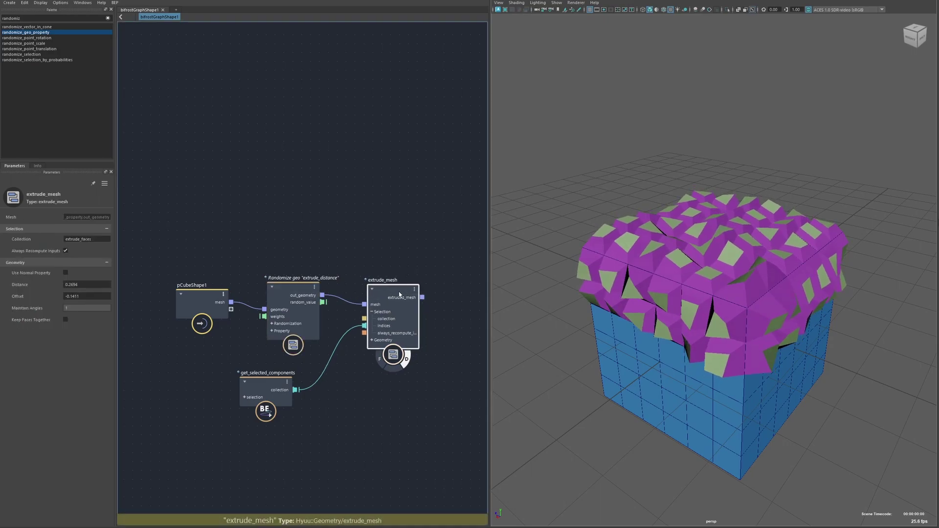
mouse_move(20, 283)
mouse_down()
mouse_move(99, 290)
mouse_move(17, 288)
mouse_up()
Change the target of randomize_geo_property to face_component and inspect the per-face extrusion distances
click(287, 288)
drag(287, 287, 273, 278)
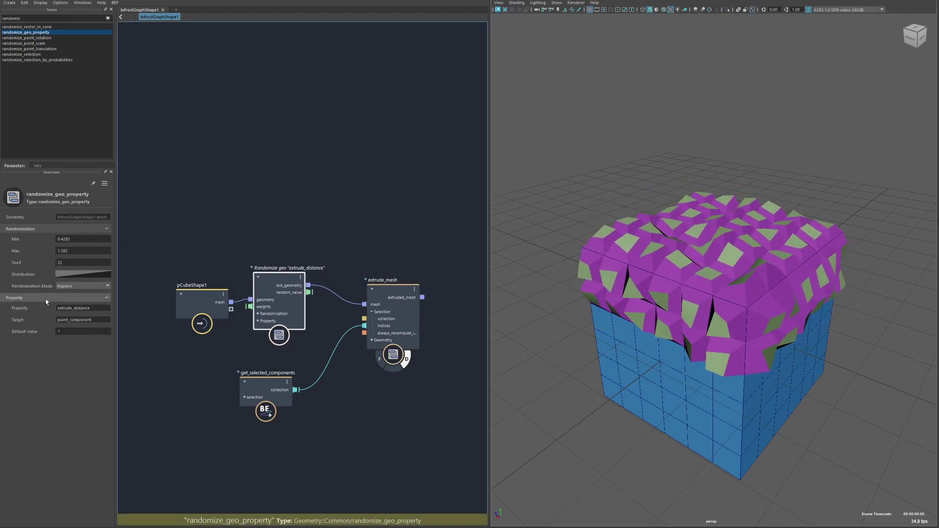
double_click(104, 319)
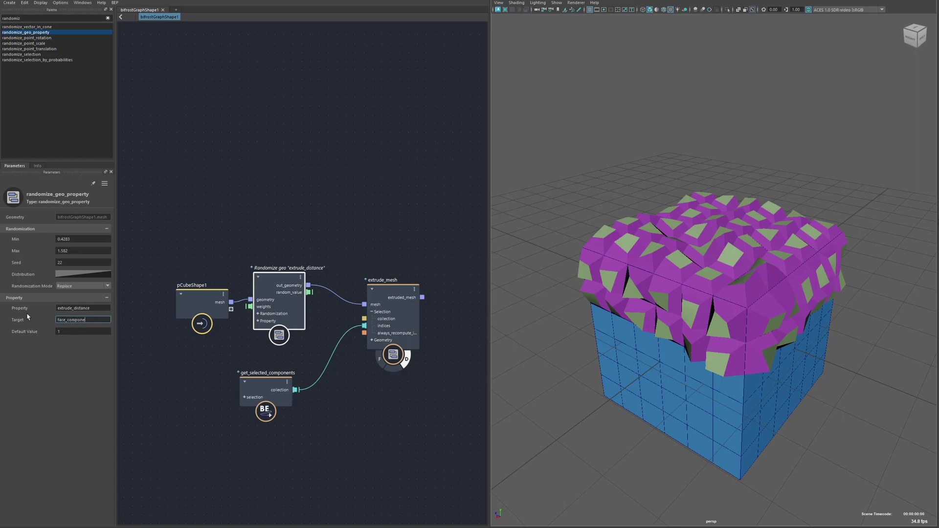
key(Return)
mouse_move(630, 254)
alt+mouse_down()
mouse_move(587, 259)
mouse_move(625, 267)
alt+mouse_up()
alt+right_drag(625, 266, 650, 266)
alt+middle_drag(649, 267, 628, 283)
drag(288, 304, 298, 314)
alt+drag(571, 302, 688, 286)
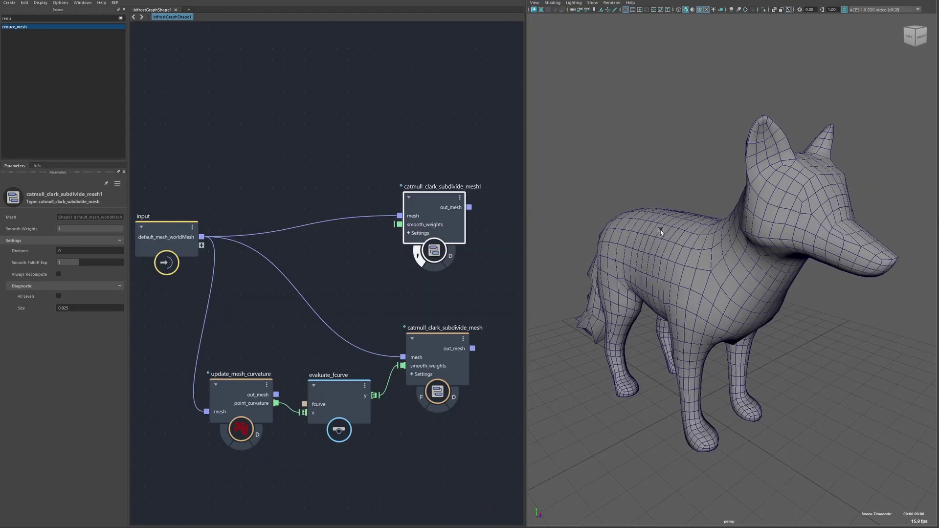
Set the divisions of catmull_clark_subdivide_mesh1 to 2 for the wolf mesh
alt+drag(661, 230, 663, 230)
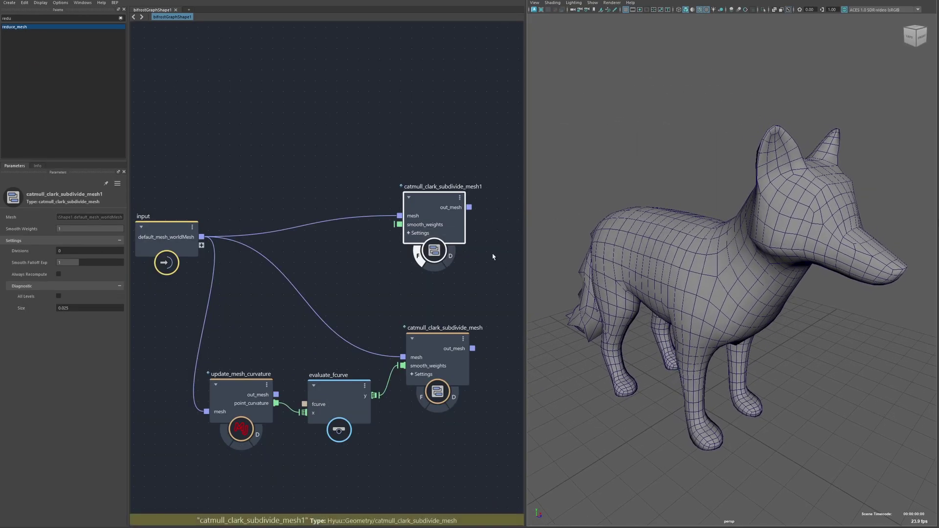
click(431, 248)
mouse_move(431, 248)
mouse_down()
mouse_move(431, 237)
mouse_move(429, 248)
mouse_up()
alt+drag(701, 241, 689, 266)
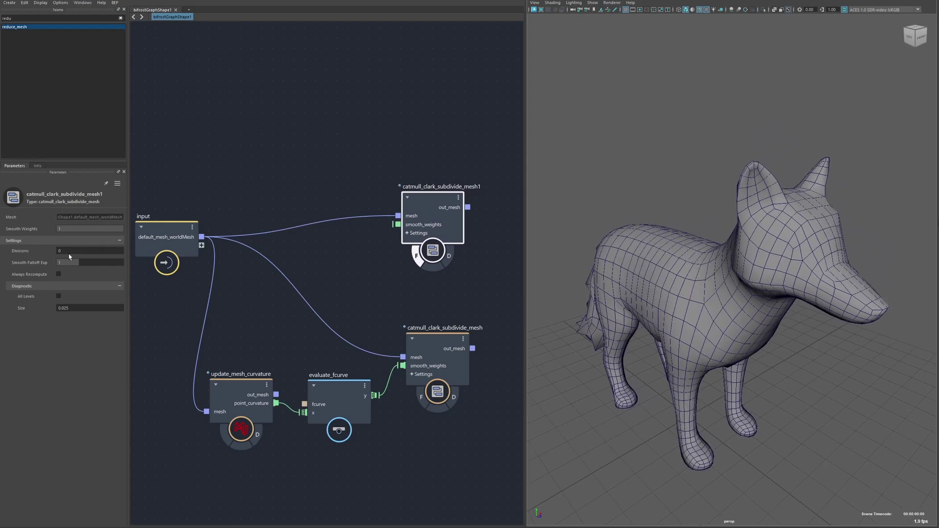
drag(72, 253, 97, 254)
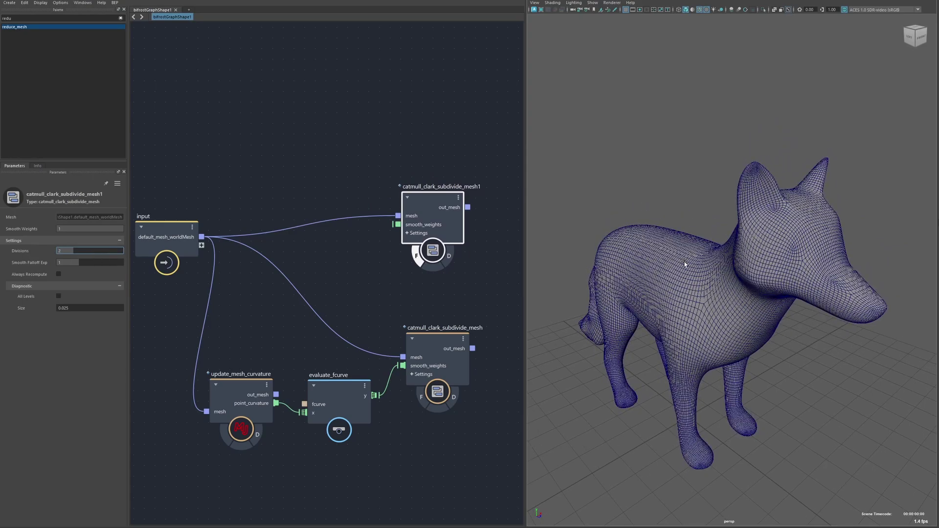
Set the smooth weights of catmull_clark_subdivide_mesh1 to 0 and inspect the wolf mesh's body and head
scroll(707, 249, up, 3)
alt+middle_drag(707, 252, 700, 265)
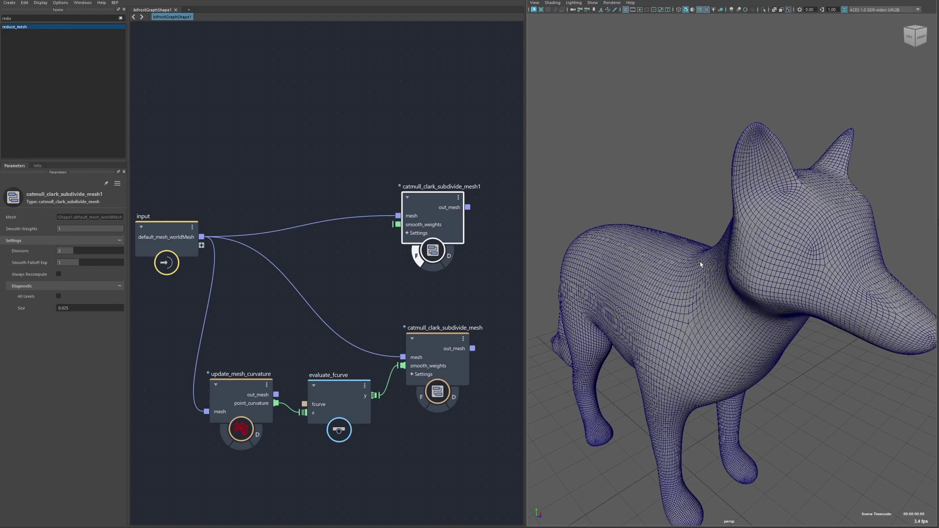
drag(442, 240, 445, 255)
alt+drag(736, 272, 655, 276)
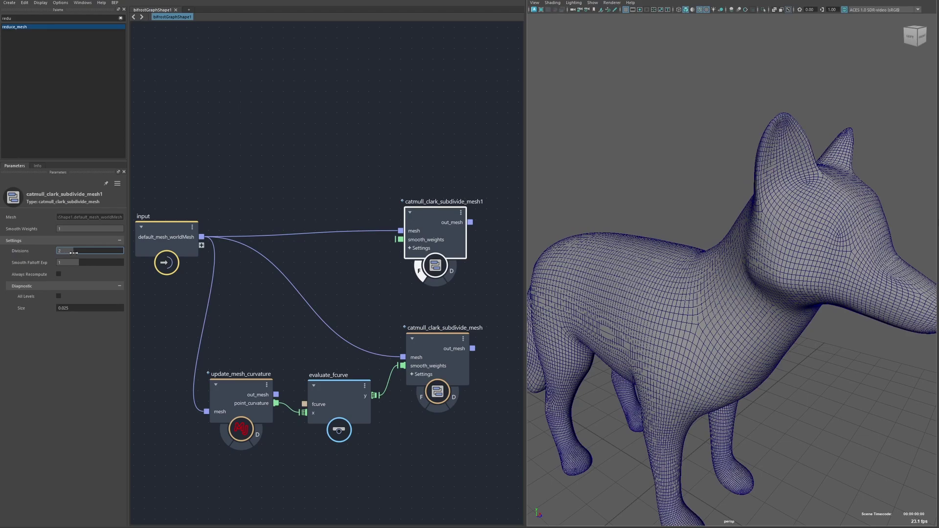
drag(74, 252, 73, 228)
alt+drag(700, 254, 660, 270)
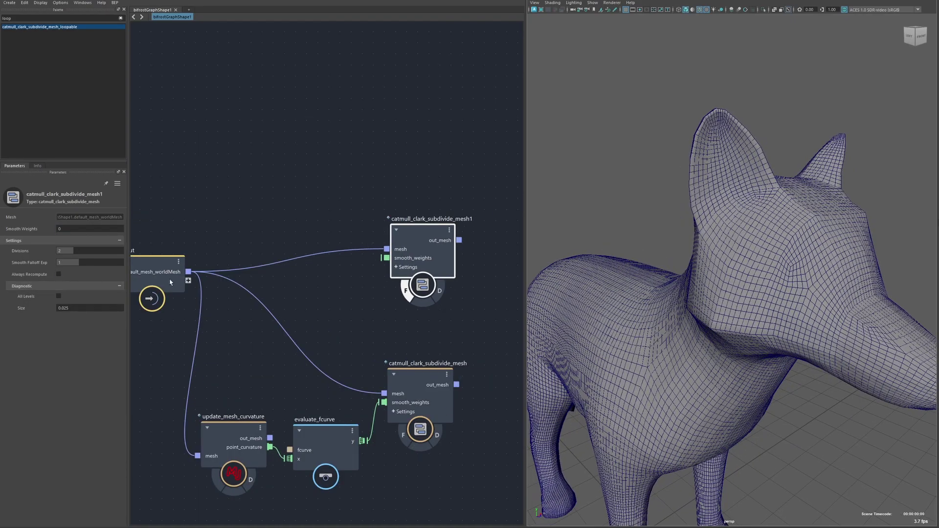
Toggle Always Recompute on and back off for catmull_clark_subdivide_mesh1, using a wider viewport
drag(525, 237, 493, 236)
click(58, 274)
drag(418, 238, 391, 240)
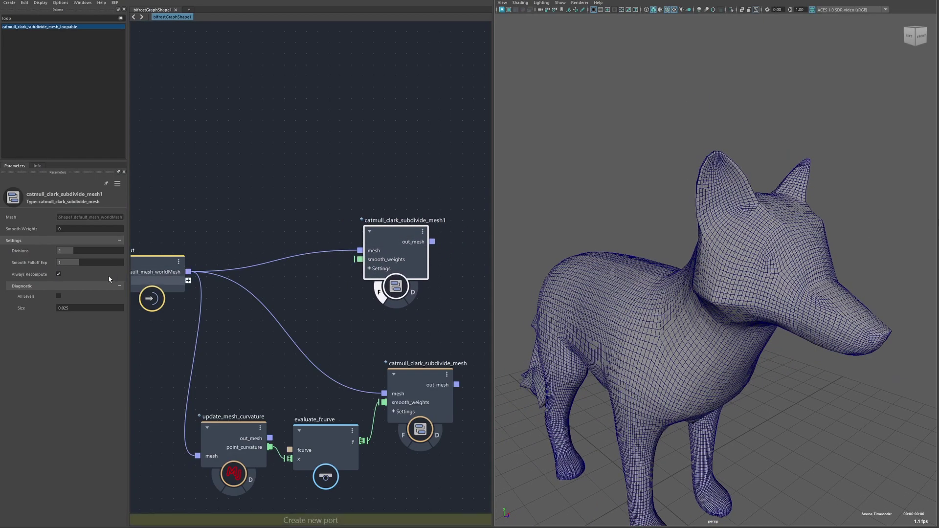
click(59, 274)
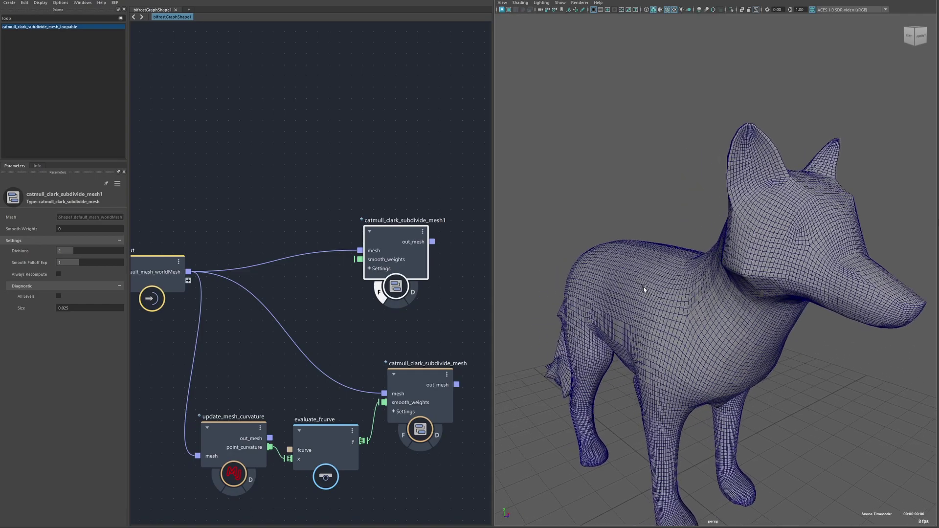
drag(369, 253, 381, 244)
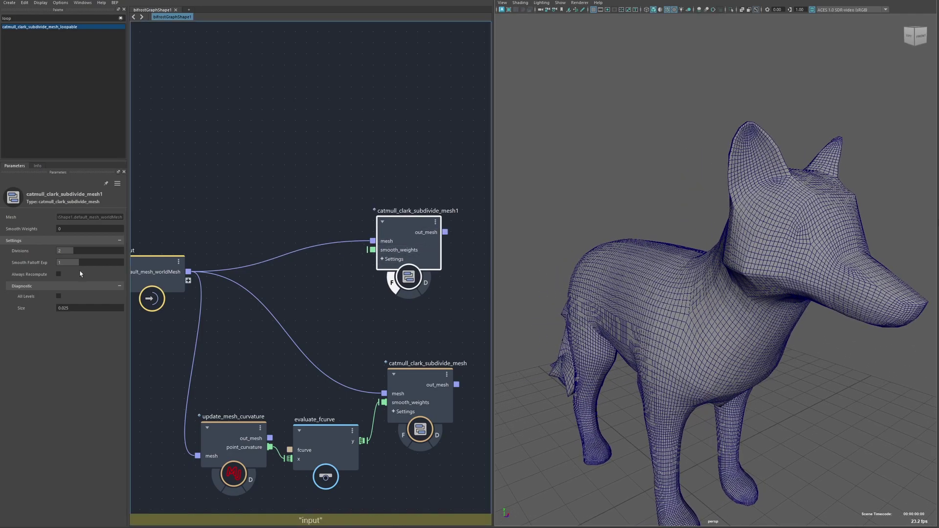
Set the divisions of catmull_clark_subdivide_mesh1 to 5 and inspect the dense wireframe on the wolf's body
click(66, 253)
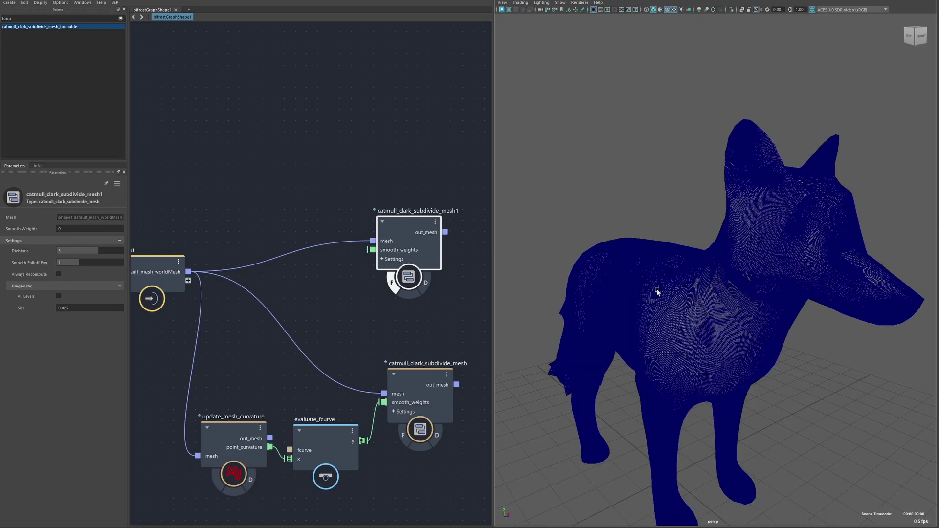
alt+middle_drag(659, 290, 688, 268)
alt+right_drag(688, 269, 723, 310)
alt+middle_drag(723, 310, 695, 319)
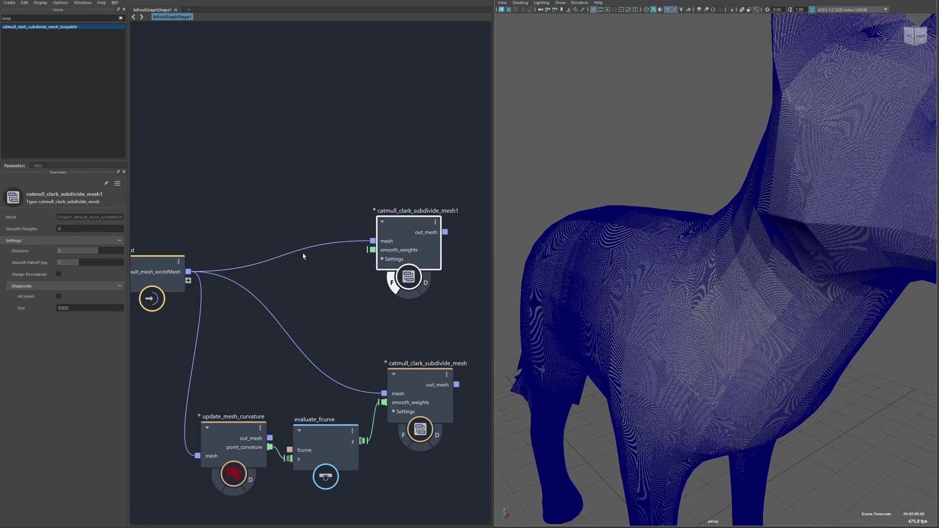
Set the smooth weights of catmull_clark_subdivide_mesh1 to 1 and select the wolf mesh
drag(401, 233, 386, 236)
drag(22, 231, 419, 235)
click(784, 130)
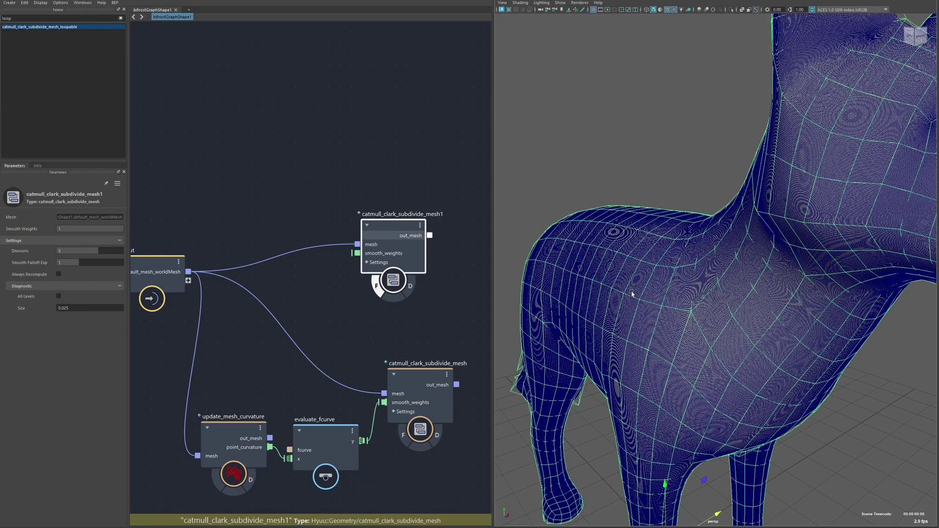
Select two adjacent faces on the wolf's back in face selection mode, and set the divisions of catmull_clark_subdivide_mesh1 to 3
scroll(632, 293, down, 3)
key(F11)
click(634, 236)
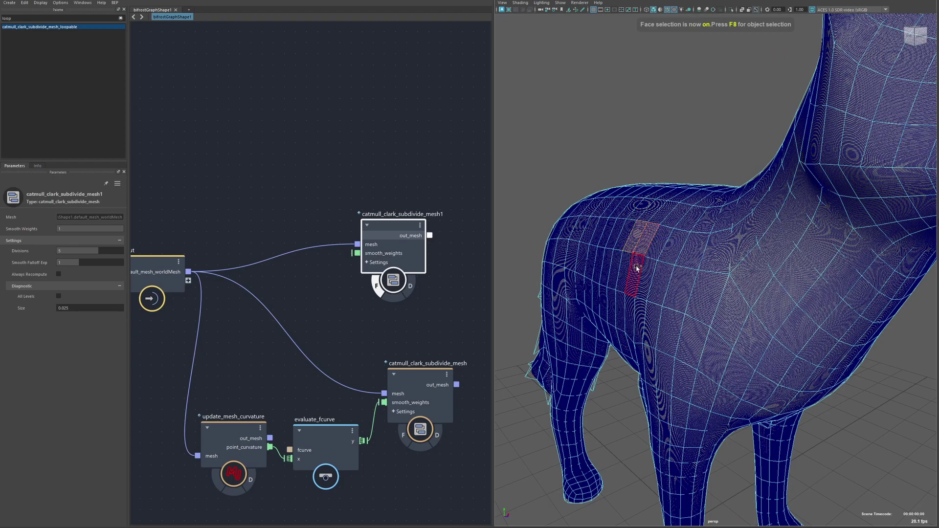
shift+click(637, 268)
drag(662, 252, 583, 279)
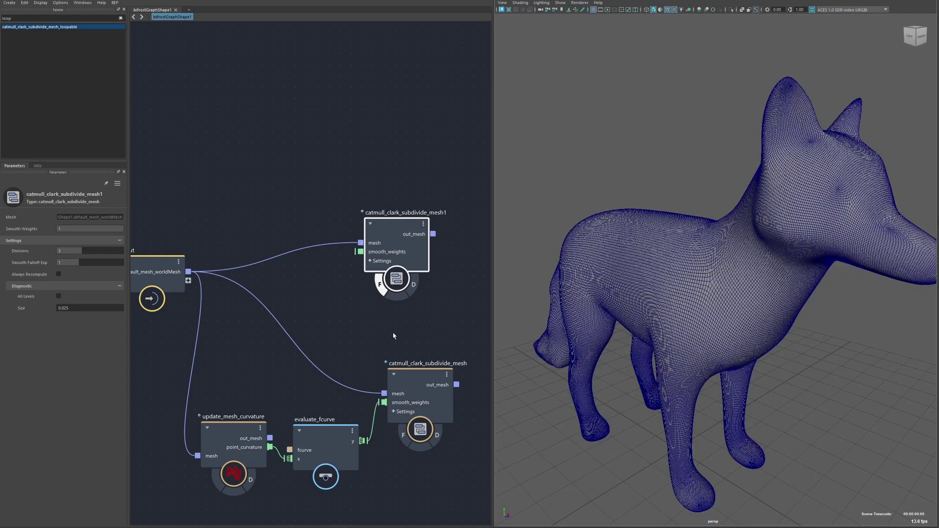
Switch the final output from catmull_clark_subdivide_mesh1 to the curvature-weighted catmull_clark_subdivide_mesh
middle_drag(390, 335, 367, 311)
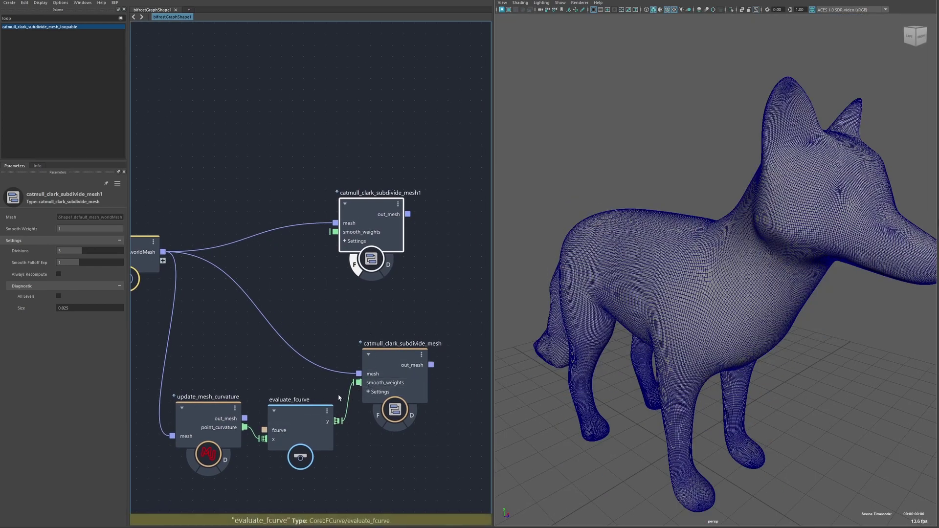
click(354, 265)
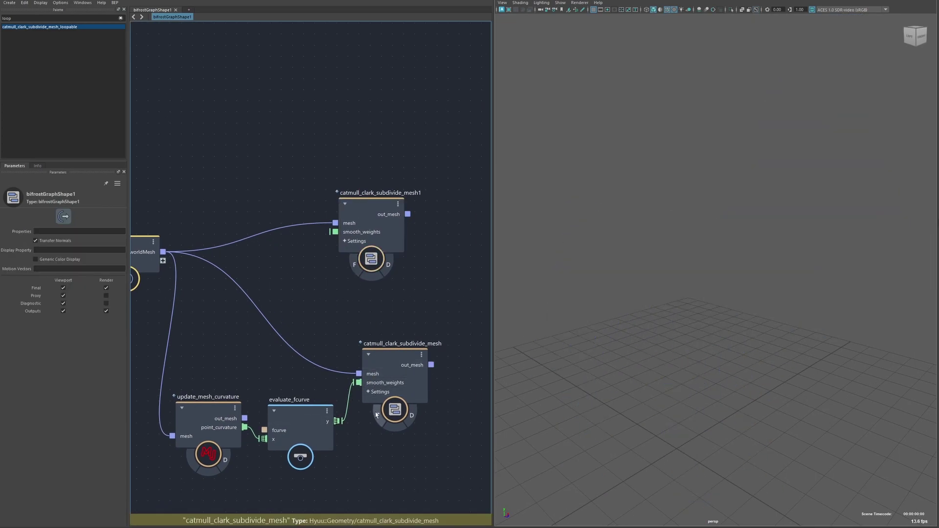
click(376, 415)
Check the update_mesh_curvature and evaluate_fcurve nodes and examine their effect on the wolf's tail
drag(205, 409, 201, 407)
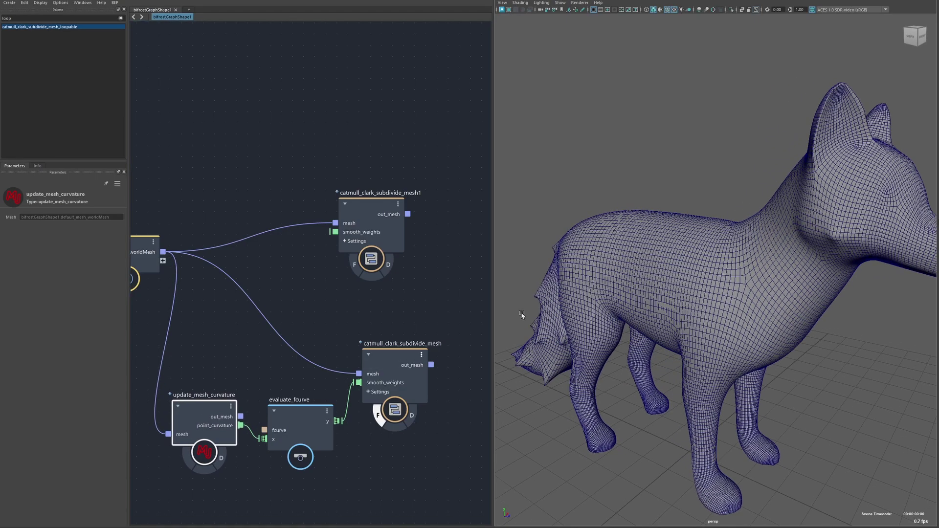
drag(308, 400, 310, 398)
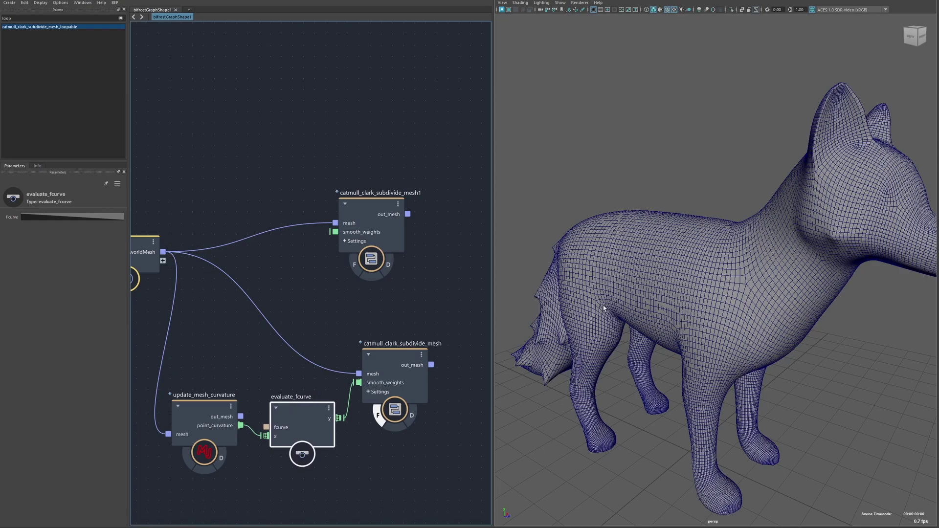
alt+drag(705, 277, 673, 287)
alt+middle_drag(577, 293, 655, 306)
alt+drag(656, 306, 711, 312)
alt+right_drag(747, 294, 717, 315)
alt+middle_drag(702, 320, 701, 268)
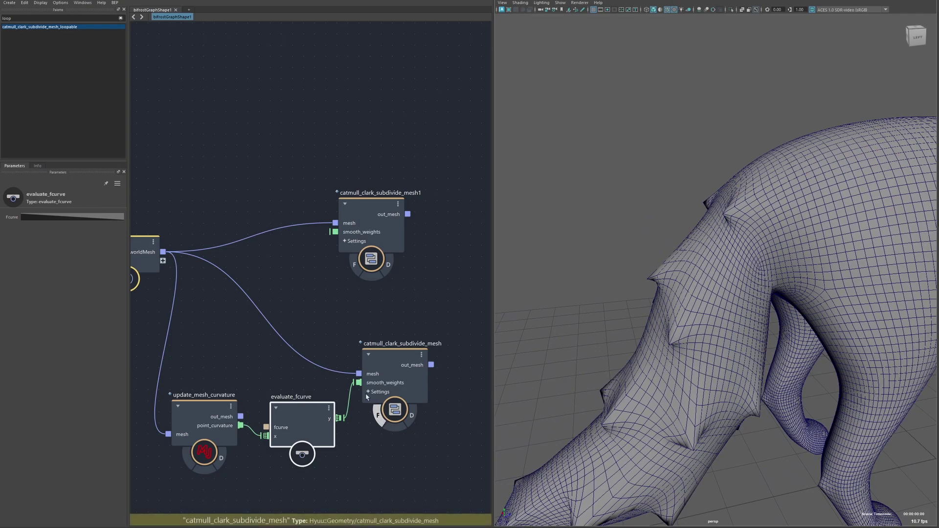
Compare the final outputs of both subdivide nodes, return to catmull_clark_subdivide_mesh, and examine the wolf's ear and head
click(378, 415)
click(354, 265)
click(355, 265)
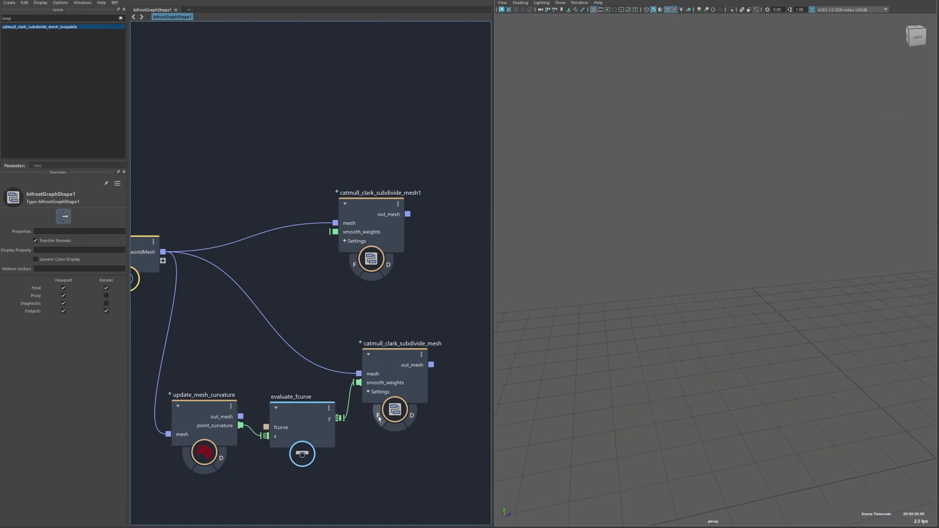
click(379, 417)
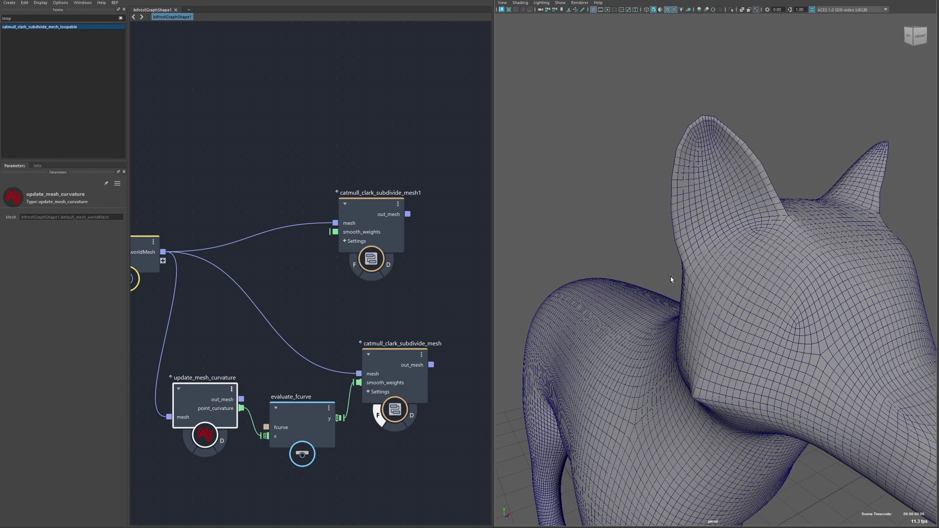
alt+middle_drag(670, 279, 685, 340)
alt+right_drag(685, 340, 714, 348)
alt+drag(715, 347, 643, 276)
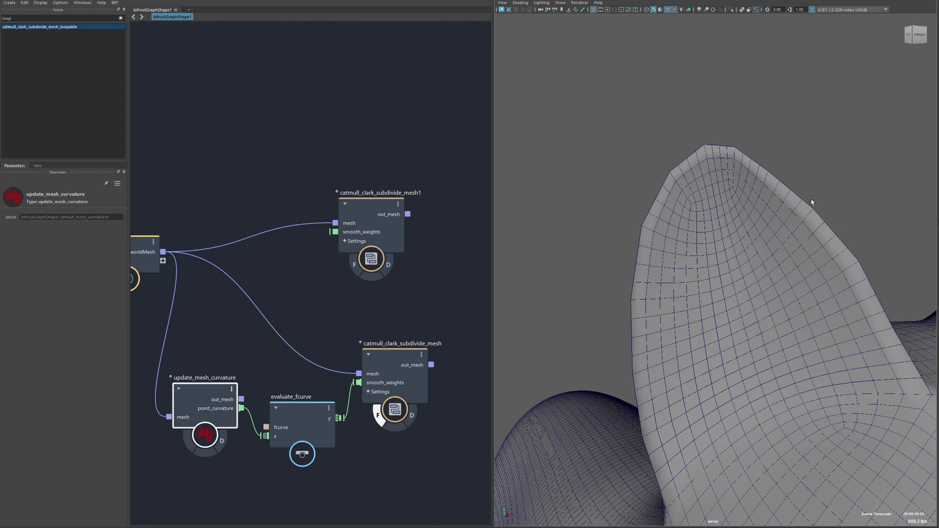
alt+right_drag(743, 283, 611, 282)
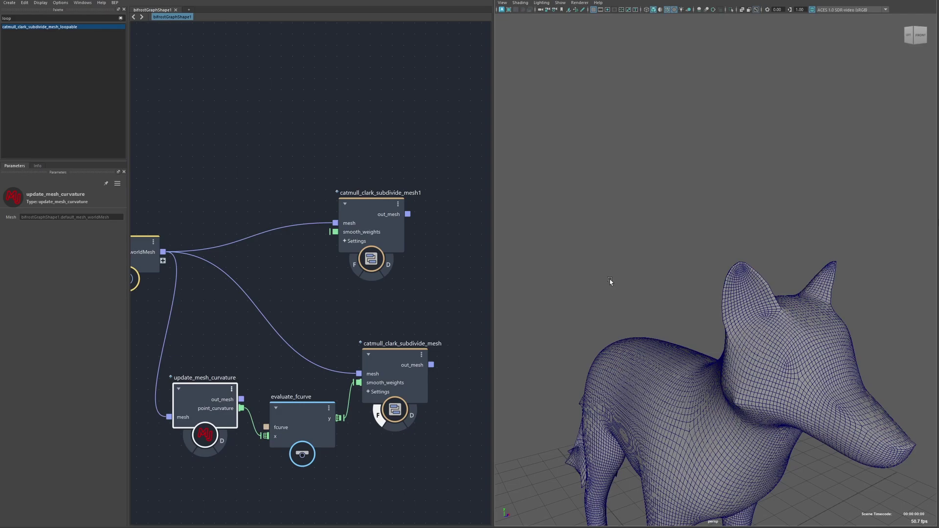
alt+drag(610, 281, 646, 300)
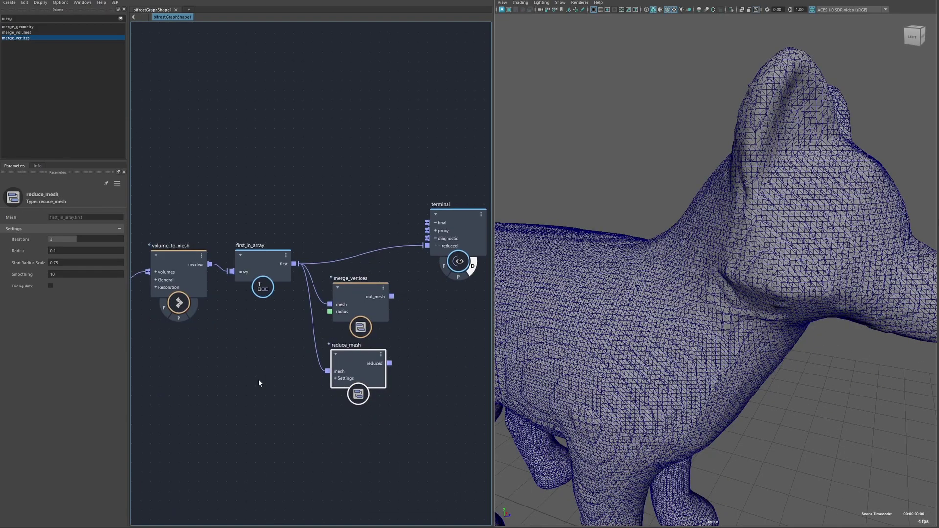
Examine the merge_vertices and reduce_mesh parameters and the mesh_to_volume network that produces the dense wolf mesh
click(358, 353)
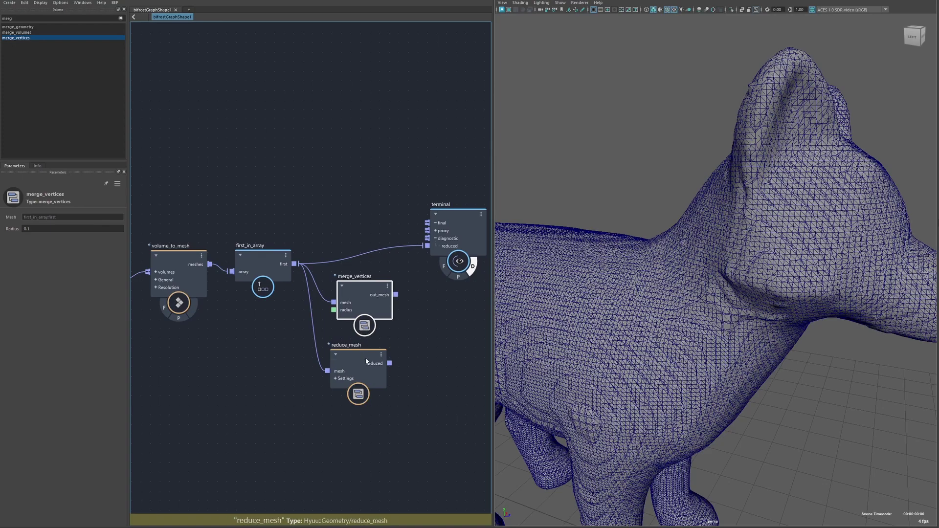
drag(357, 350, 358, 358)
drag(415, 360, 368, 367)
click(360, 346)
alt+right_drag(245, 378, 199, 386)
alt+middle_drag(209, 382, 291, 378)
alt+drag(628, 340, 597, 337)
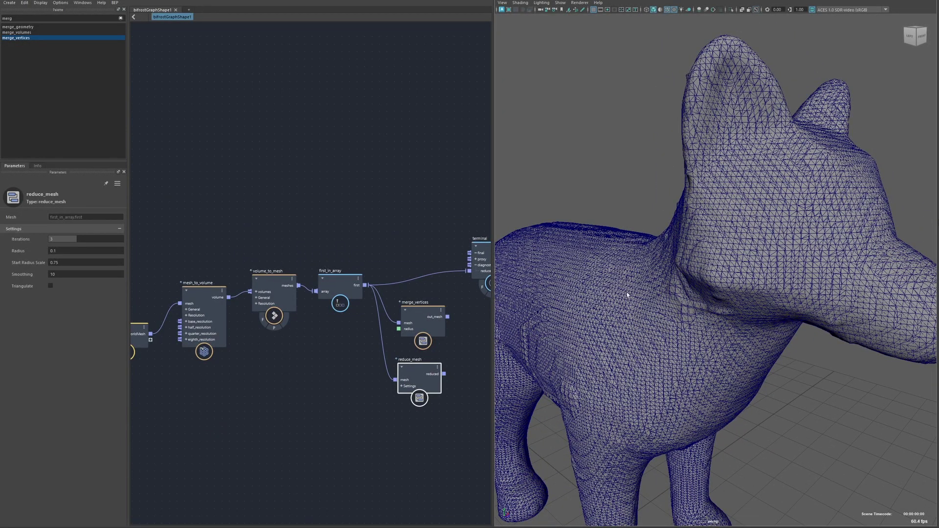
Connect the out_mesh of merge_vertices to the terminal's reduced port and move the node above first_in_array
middle_drag(301, 358, 269, 367)
drag(415, 325, 441, 281)
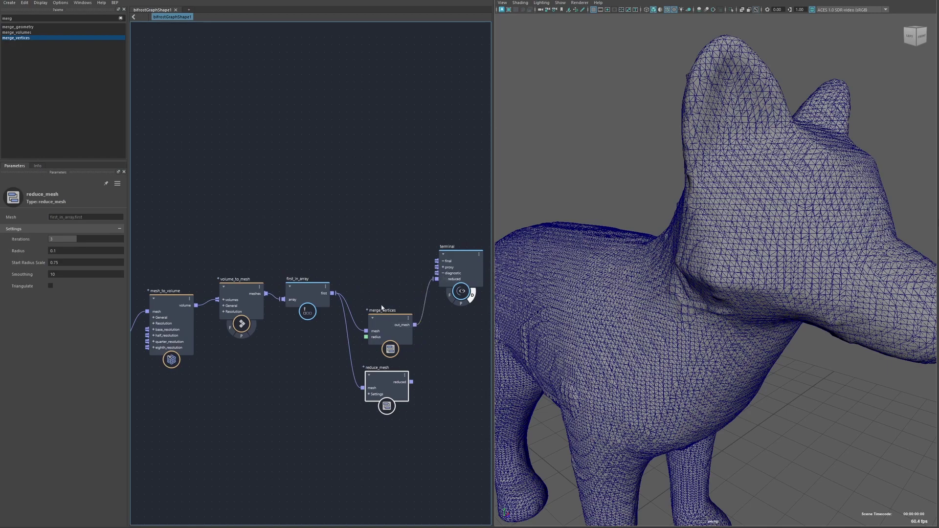
drag(386, 322, 364, 205)
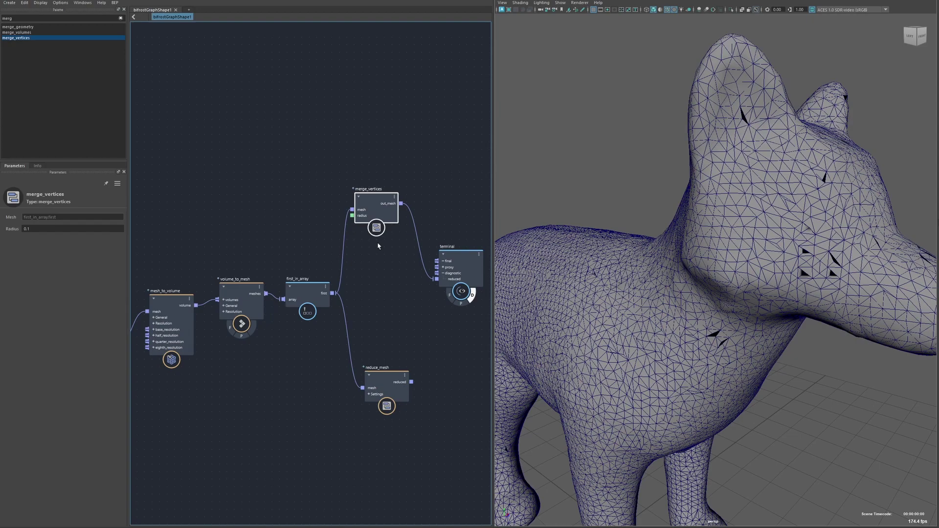
drag(361, 237, 369, 201)
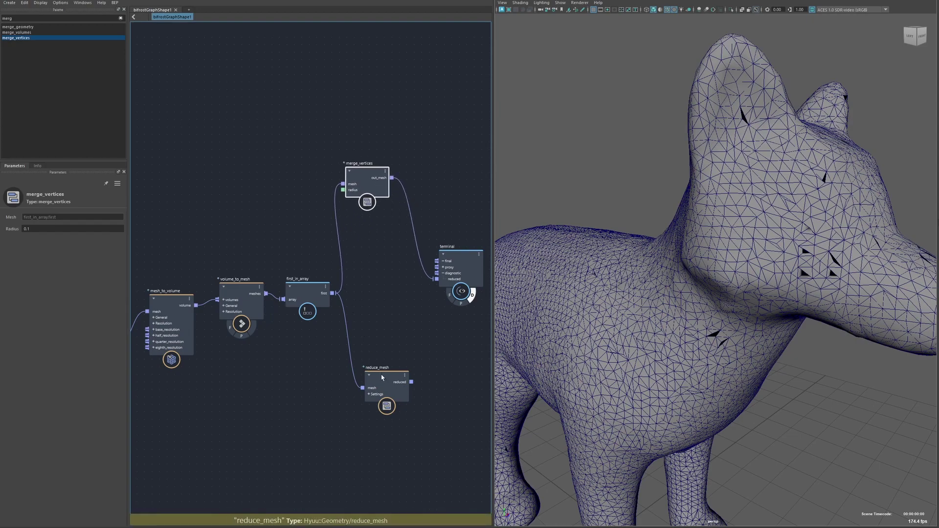
Place reduce_mesh between first_in_array and the terminal, and cut both connections of merge_vertices
drag(382, 379, 387, 296)
alt+drag(652, 262, 726, 251)
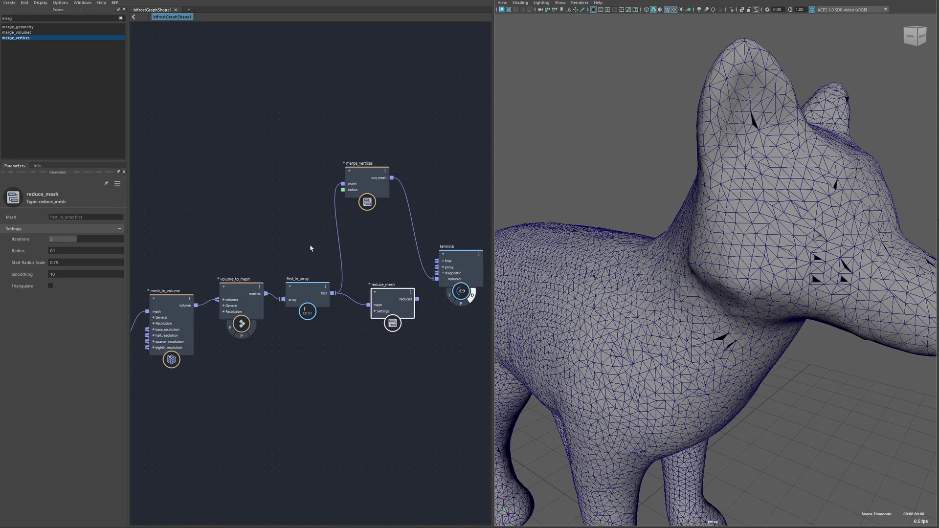
drag(311, 248, 436, 218)
Connect the reduced output of reduce_mesh to the terminal's reduced port and inspect the reduced wolf mesh
drag(382, 304, 372, 306)
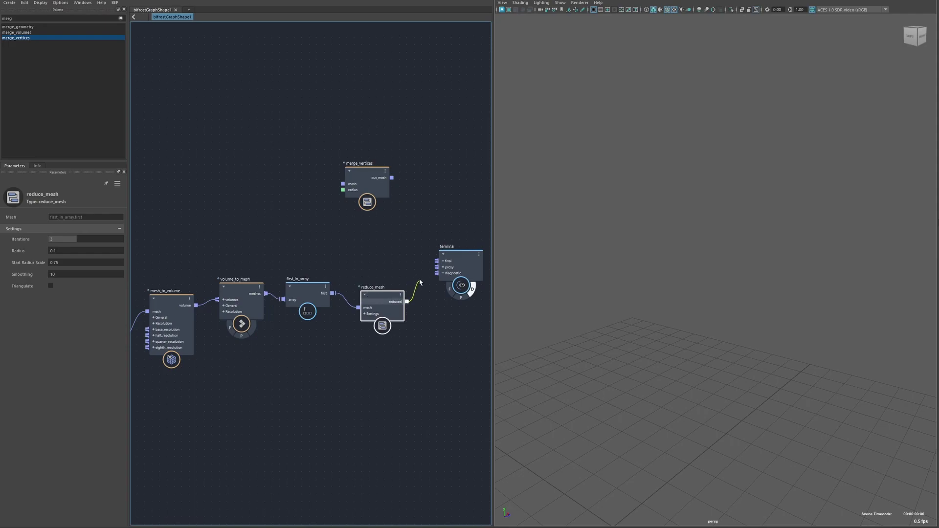
drag(419, 282, 438, 279)
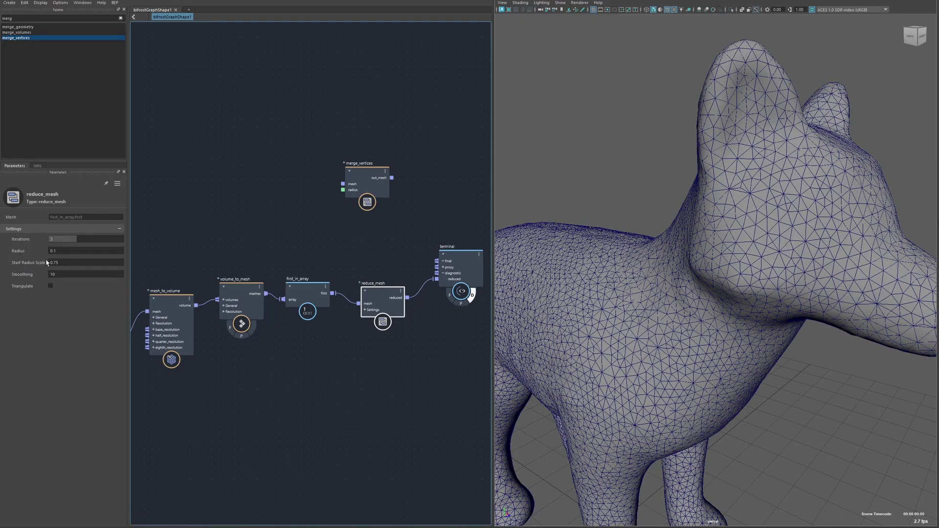
alt+drag(661, 297, 640, 301)
scroll(711, 285, up, 5)
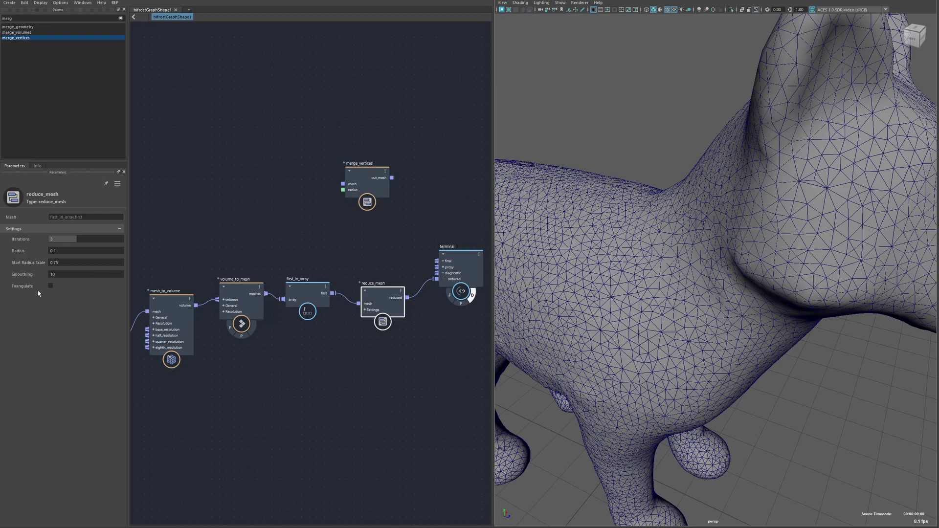
alt+drag(544, 327, 682, 277)
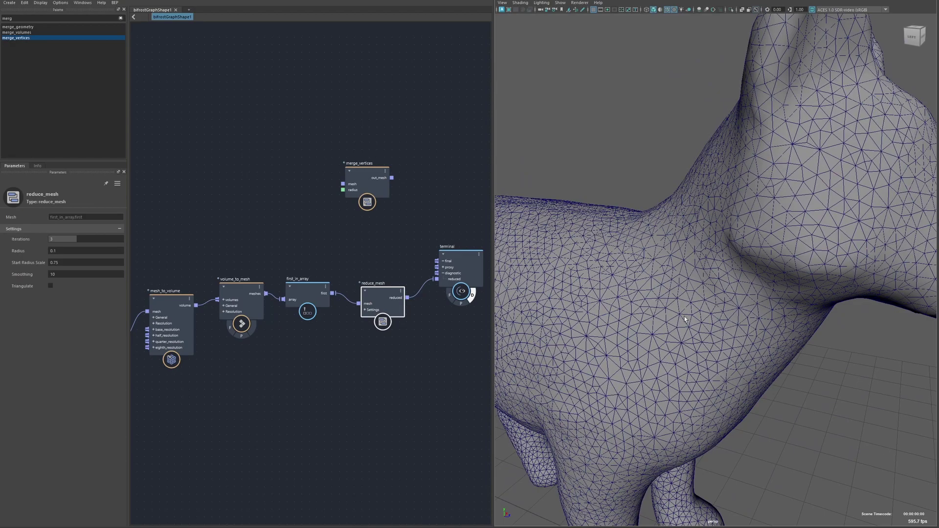